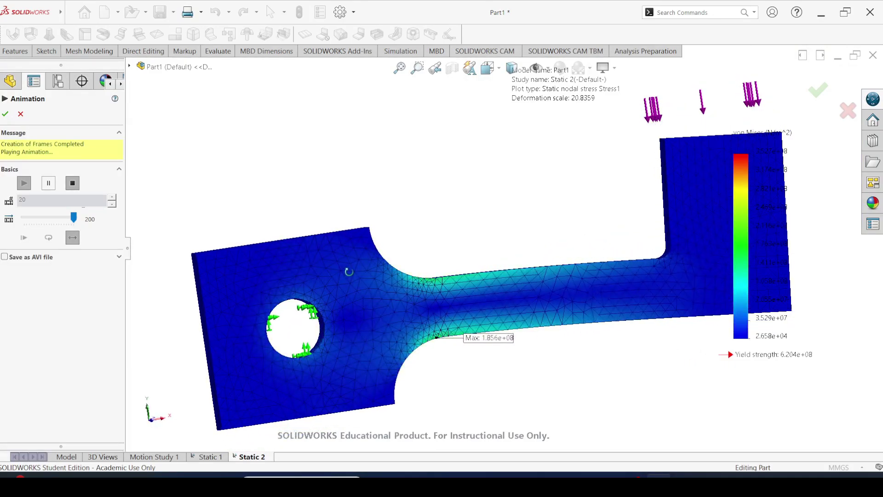
# Step: Examine the animated von Mises stress plot around the curved transitions between the arm and the block with the hole
pyautogui.scroll(-3, 405, 321)
pyautogui.scroll(-2, 408, 324)
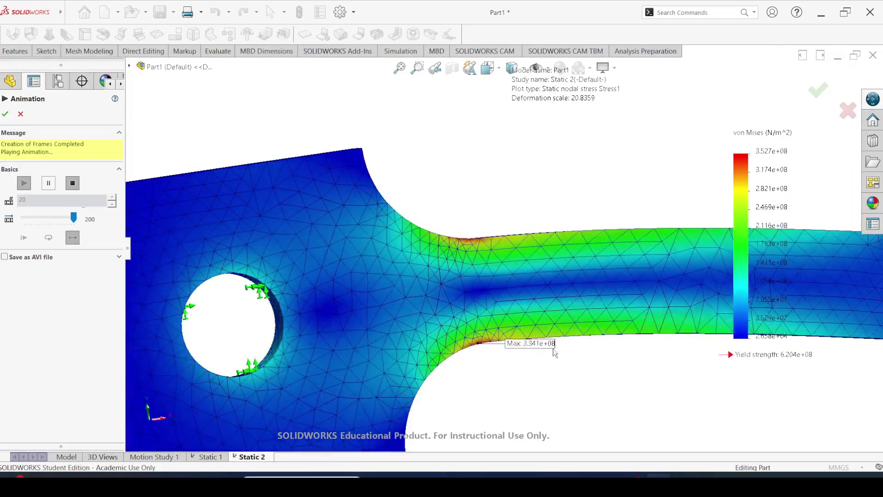
pyautogui.scroll(4, 553, 354)
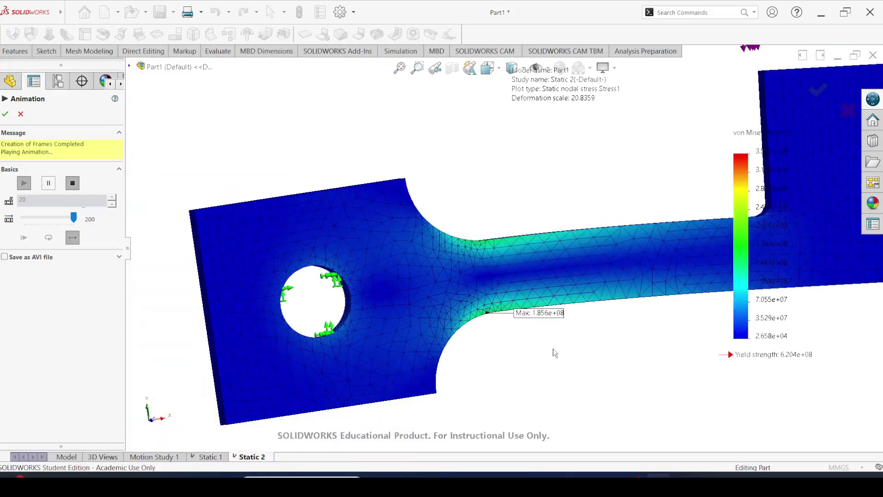
pyautogui.moveTo(553, 355); pyautogui.dragTo(420, 355, button='middle')
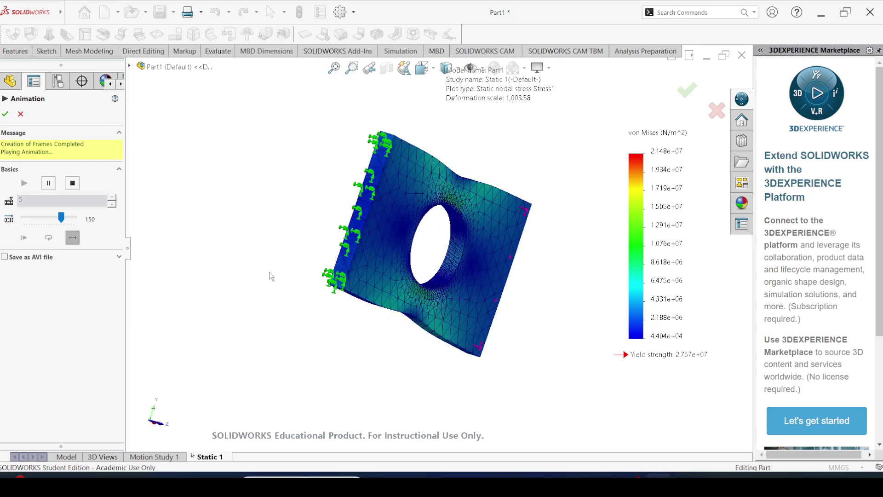
# Step: Slow the plate's stress animation to a speed of 105 and examine the stress around the hole
pyautogui.moveTo(292, 261); pyautogui.dragTo(320, 220, button='middle')
pyautogui.scroll(-3, 431, 197)
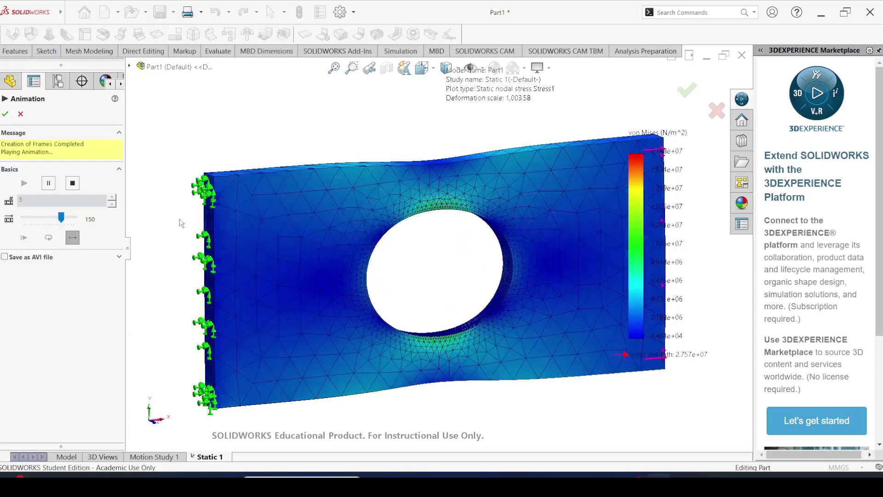
pyautogui.moveTo(61, 218); pyautogui.dragTo(50, 224)
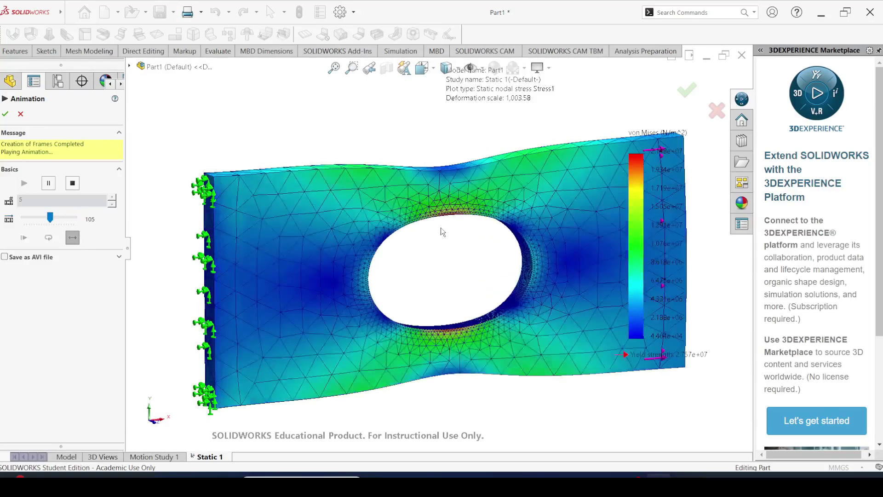
pyautogui.scroll(-3, 443, 231)
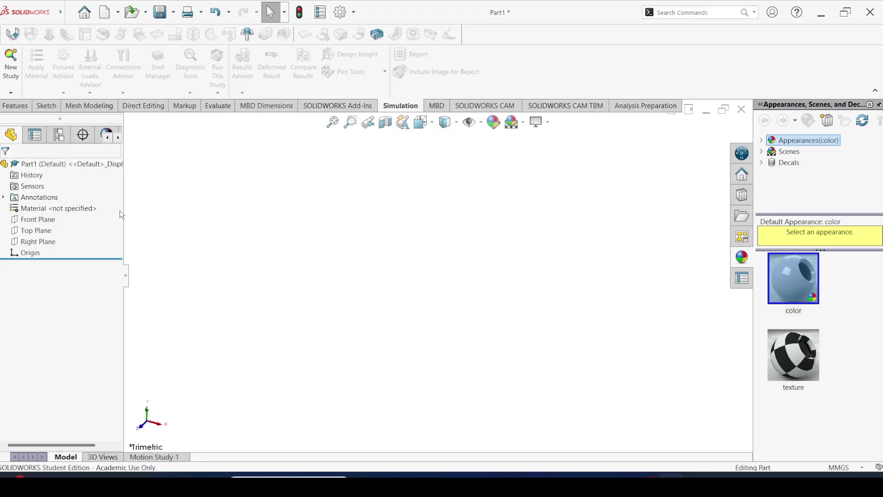
# Step: Sketch a center rectangle about 136 mm high on the Front Plane, centred on the origin
pyautogui.click(47, 223)
pyautogui.click(55, 204)
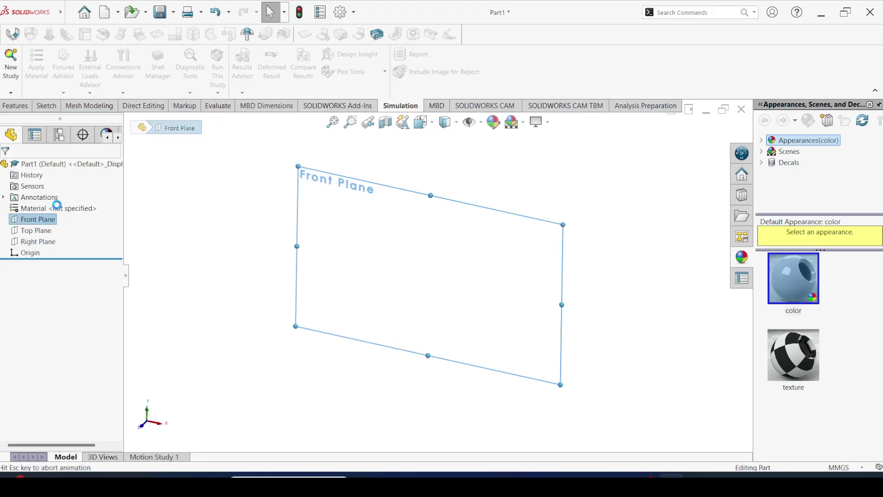
pyautogui.click(16, 105)
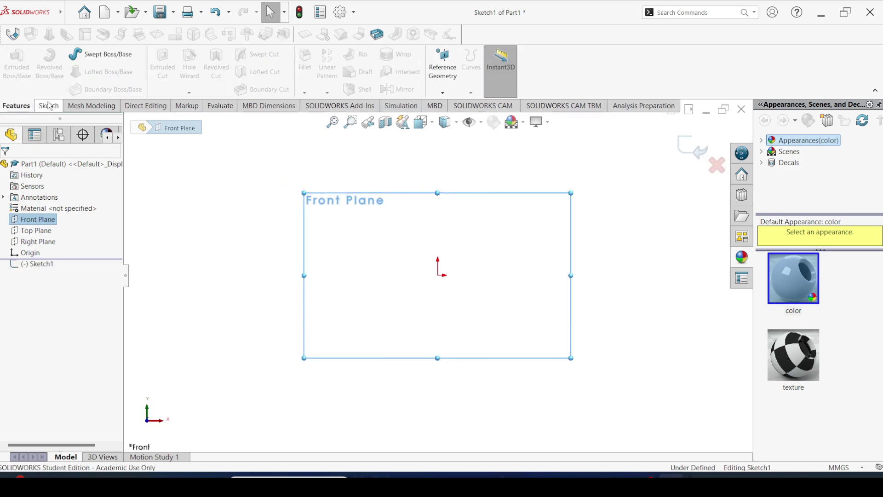
pyautogui.click(49, 106)
pyautogui.click(81, 73)
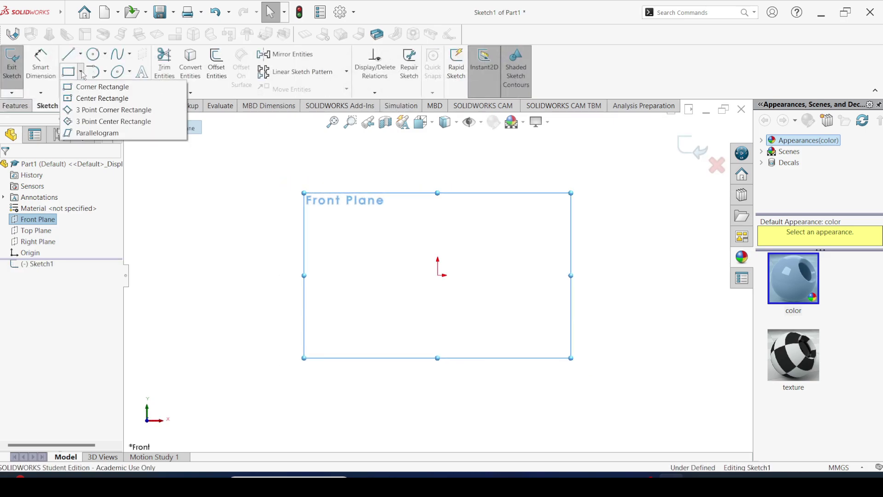
pyautogui.click(89, 97)
pyautogui.click(437, 275)
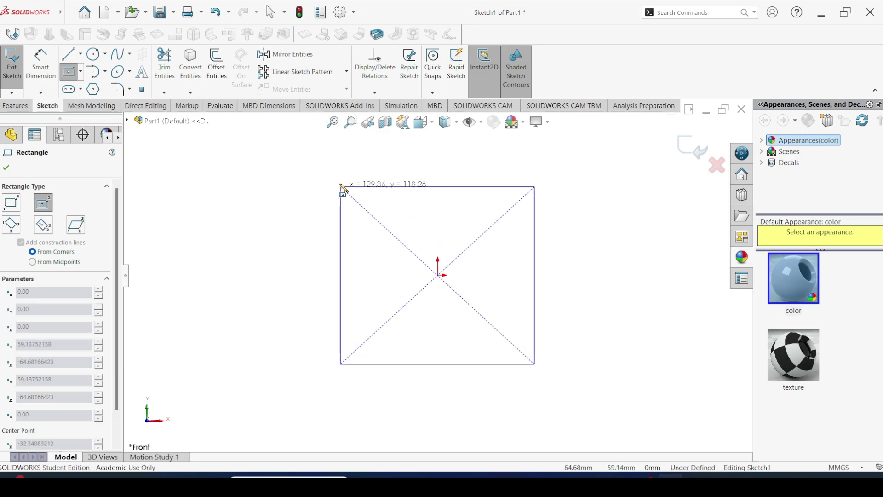
pyautogui.click(339, 173)
pyautogui.press('Escape')
# Step: Dimension the rectangle's vertical side and set its height to 200 mm
pyautogui.click(40, 64)
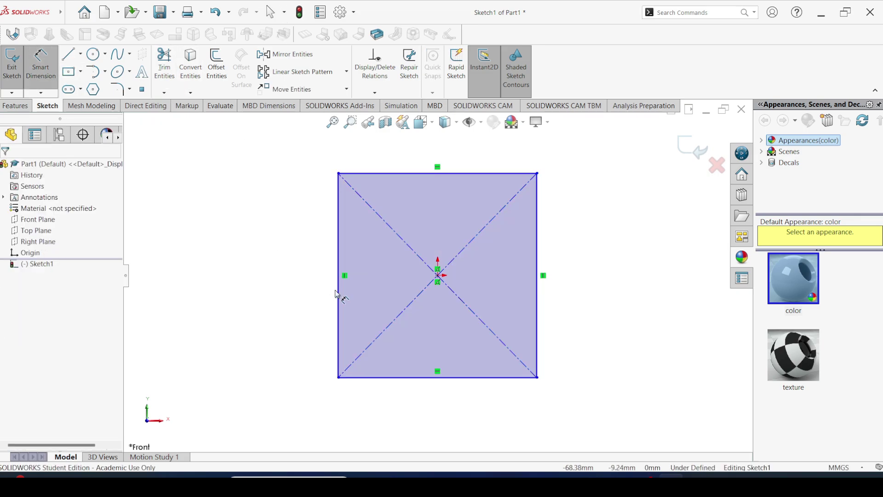
pyautogui.click(339, 294)
pyautogui.click(294, 306)
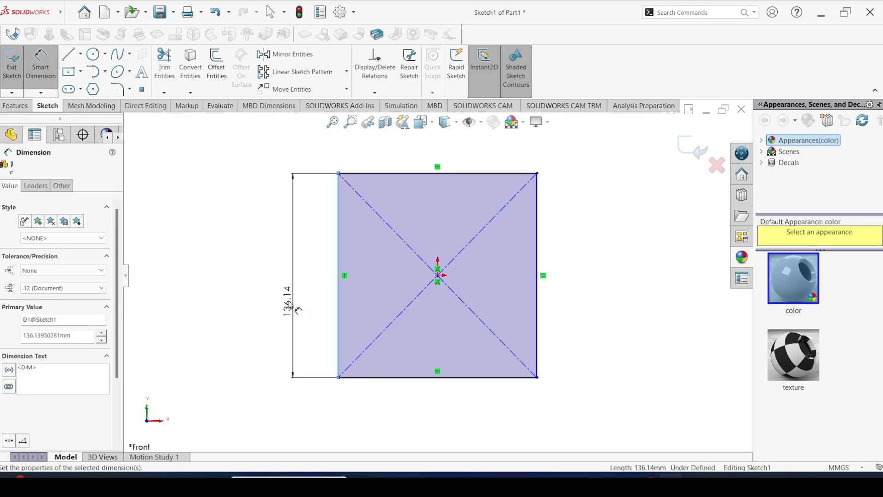
pyautogui.write('3200')
pyautogui.press('Return')
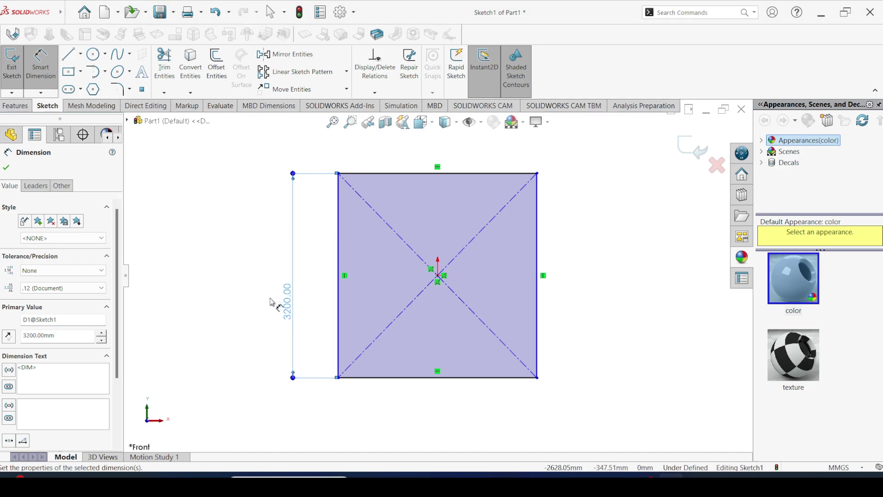
pyautogui.doubleClick(288, 315)
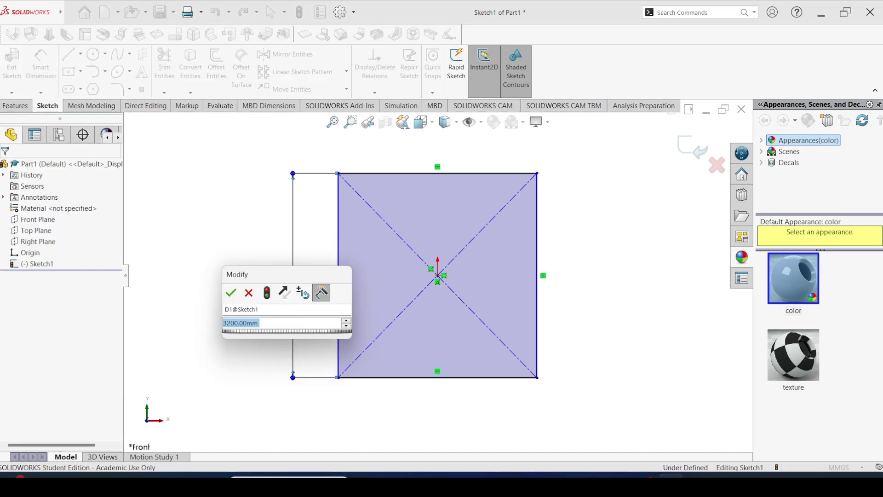
pyautogui.write('200')
pyautogui.press('Return')
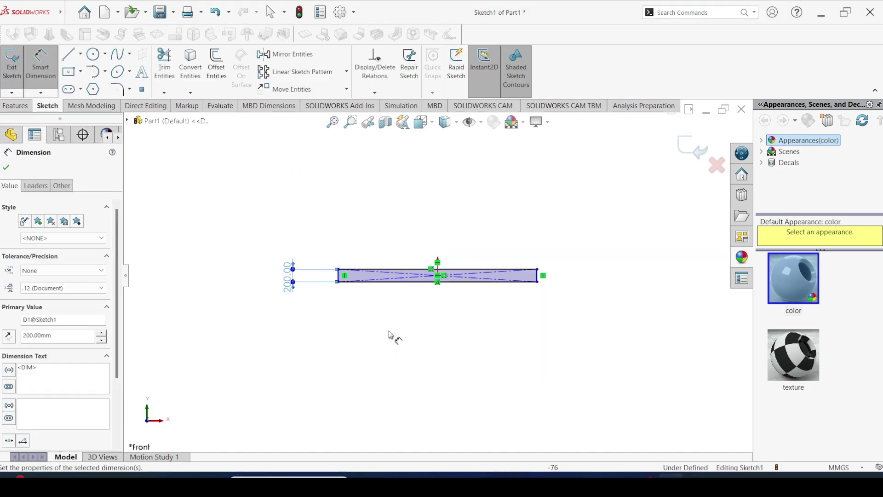
# Step: Dimension the rectangle's horizontal side and set its width to 100 mm
pyautogui.click(391, 281)
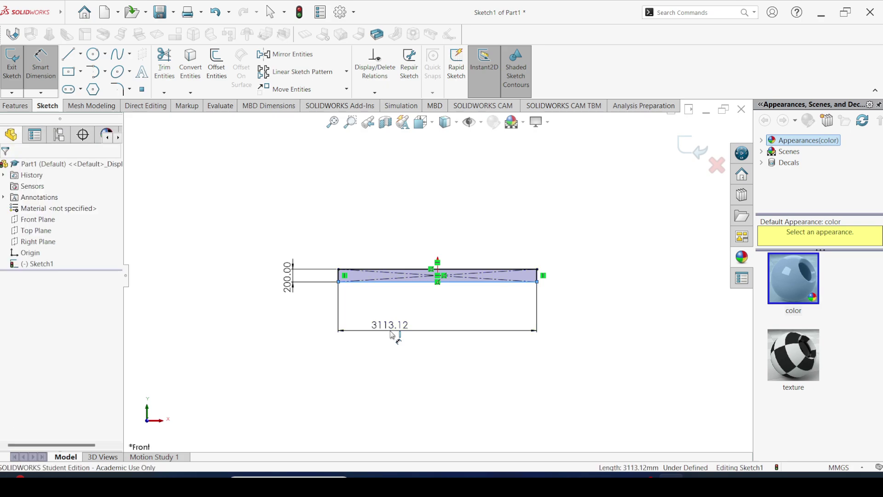
pyautogui.click(392, 334)
pyautogui.press('Return')
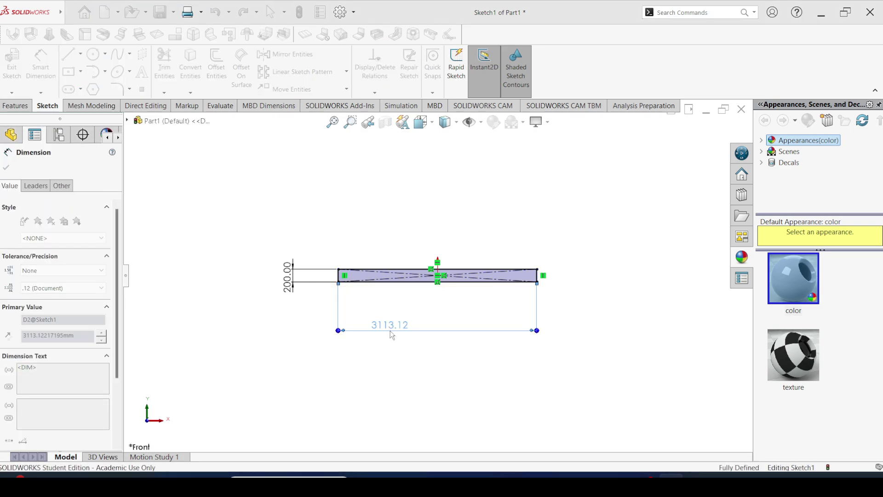
pyautogui.scroll(-13, 438, 276)
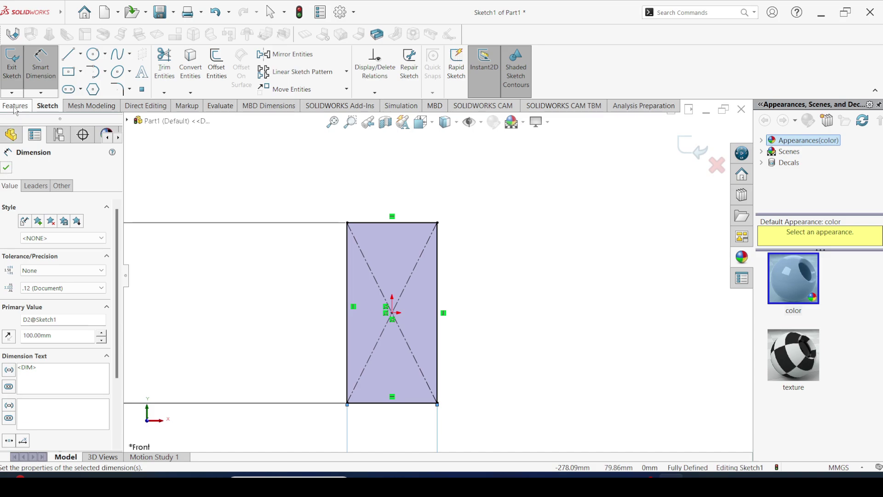
# Step: Extrude the rectangle as a boss with a blind depth of 15 mm
pyautogui.click(15, 105)
pyautogui.click(17, 65)
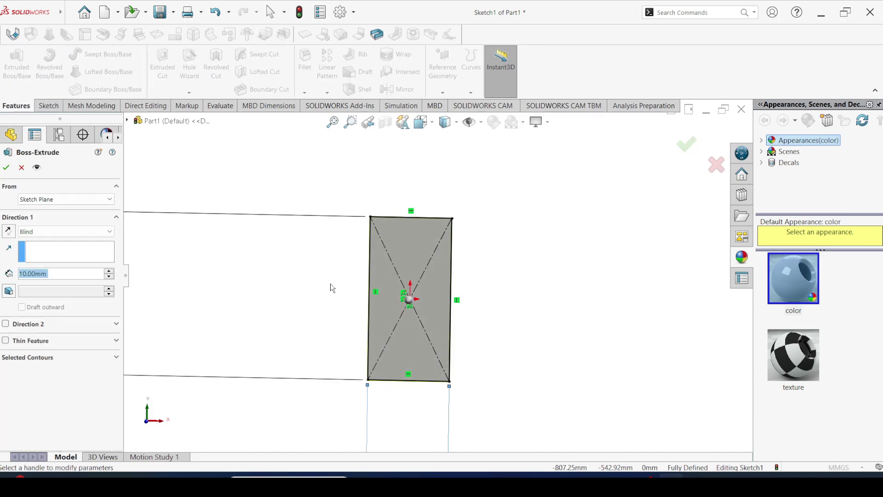
pyautogui.write('15')
pyautogui.press('Return')
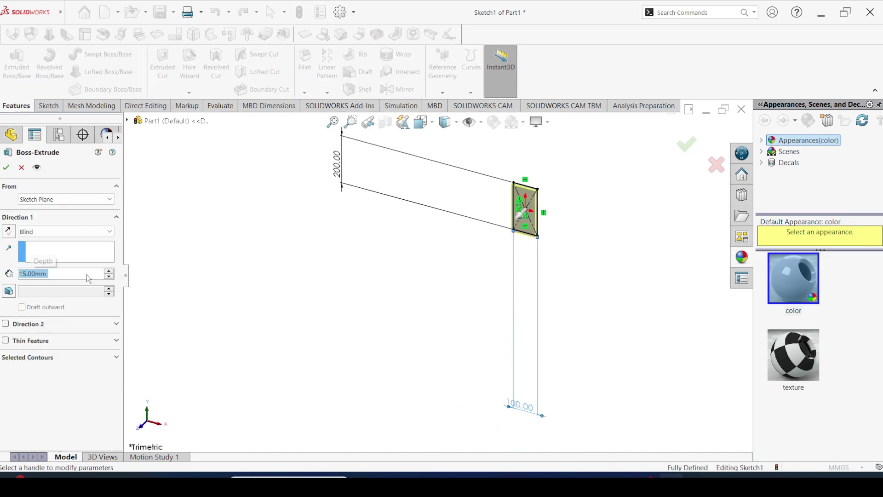
pyautogui.click(6, 168)
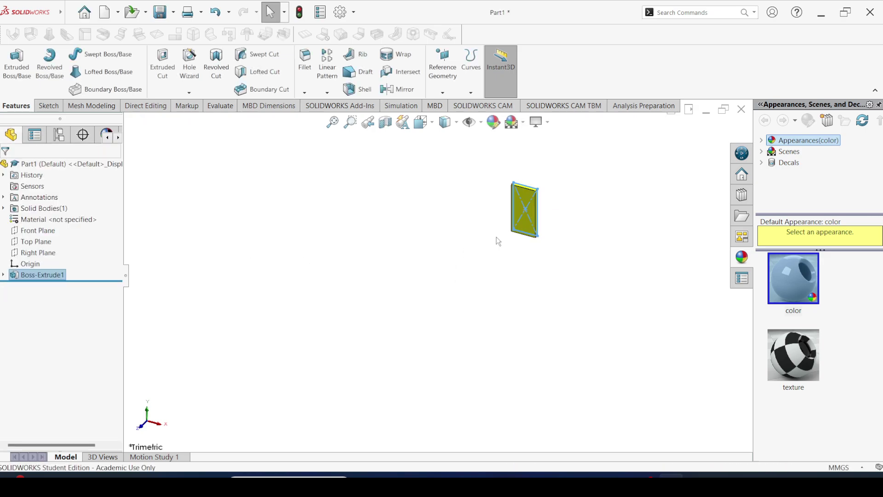
# Step: Sketch a center rectangle on the plate's front face, centred on the origin, spanning the full width and about 10 mm high
pyautogui.scroll(-3, 487, 252)
pyautogui.click(487, 252)
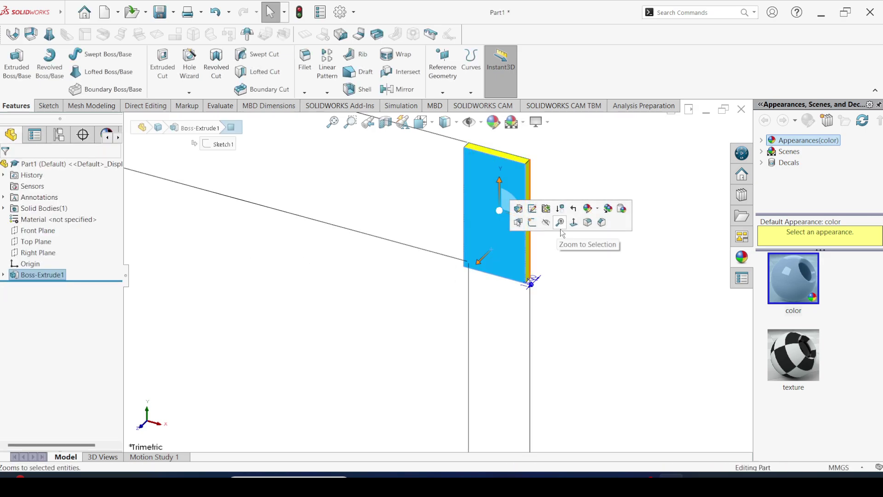
pyautogui.click(532, 216)
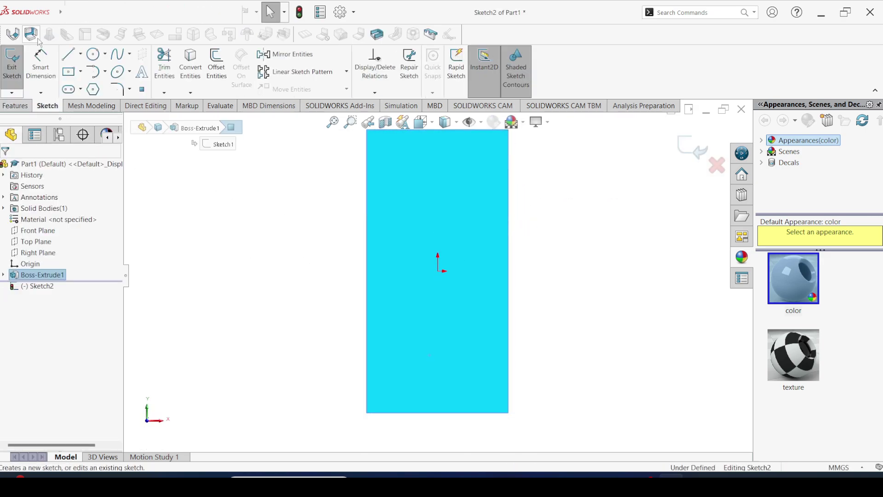
pyautogui.click(69, 74)
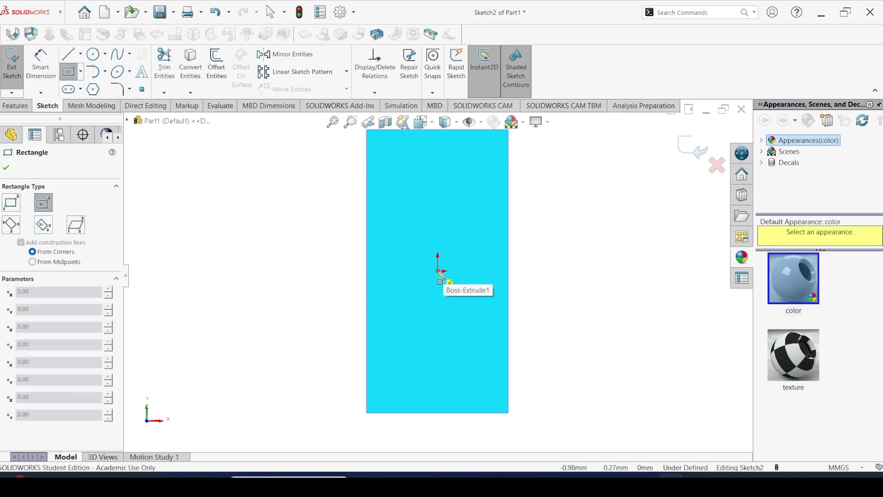
pyautogui.click(439, 272)
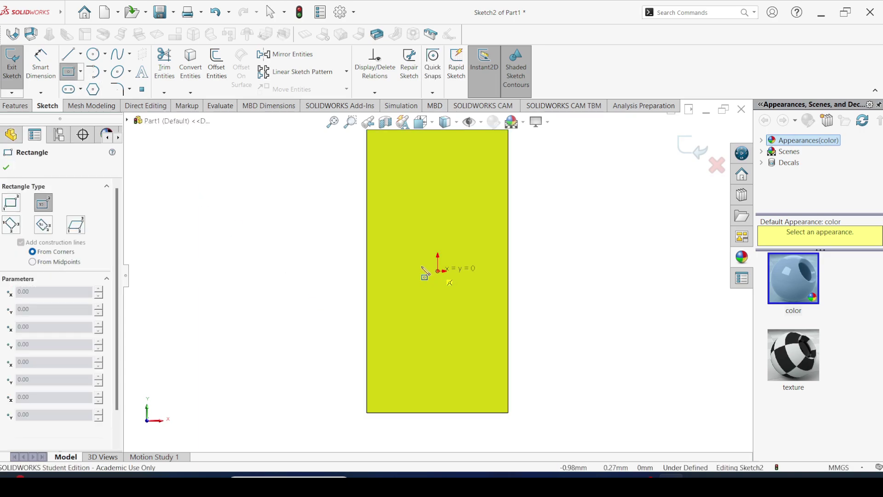
pyautogui.click(369, 265)
pyautogui.press('Escape')
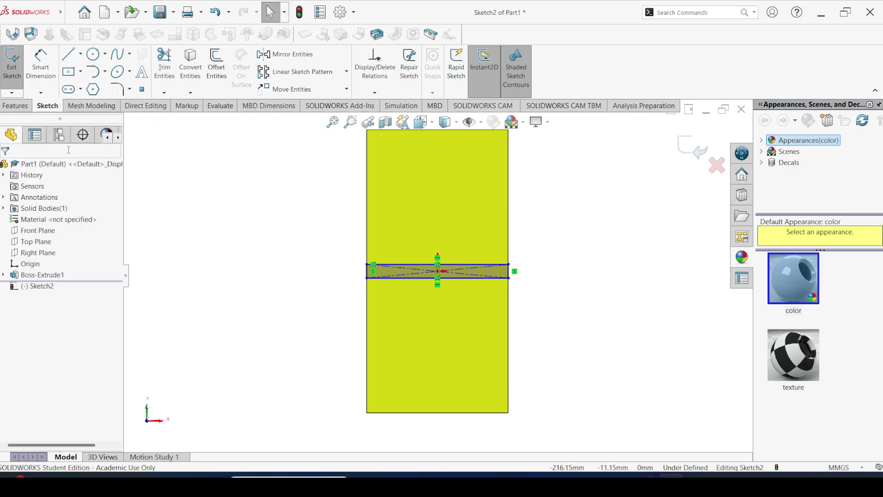
# Step: Dimension the distance between the narrow rectangle's two horizontal edges as 10 mm
pyautogui.click(52, 72)
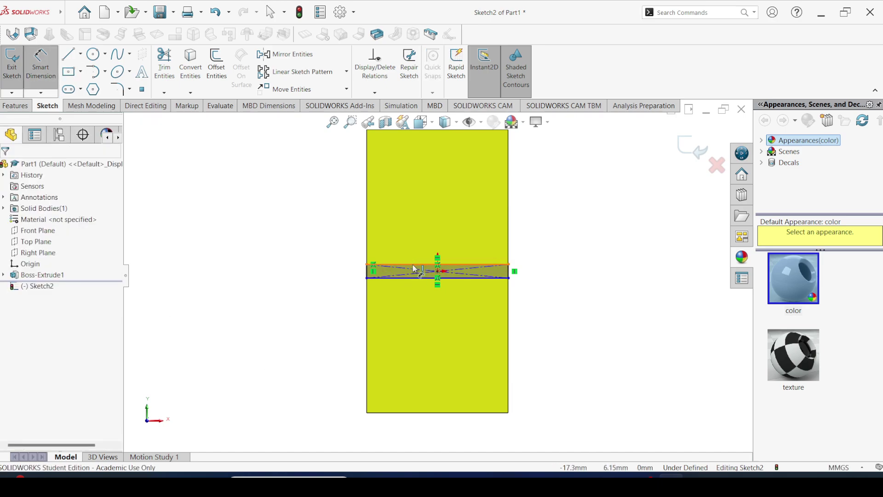
pyautogui.click(413, 264)
pyautogui.click(414, 278)
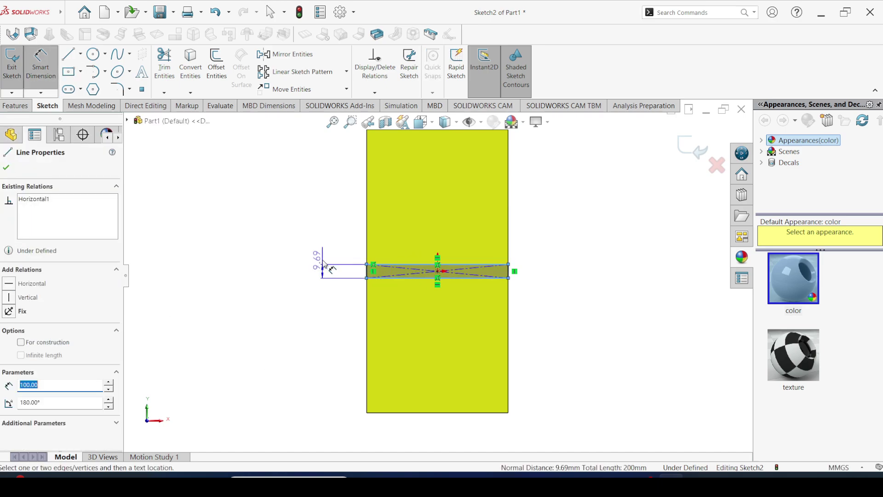
pyautogui.click(322, 263)
pyautogui.write('10')
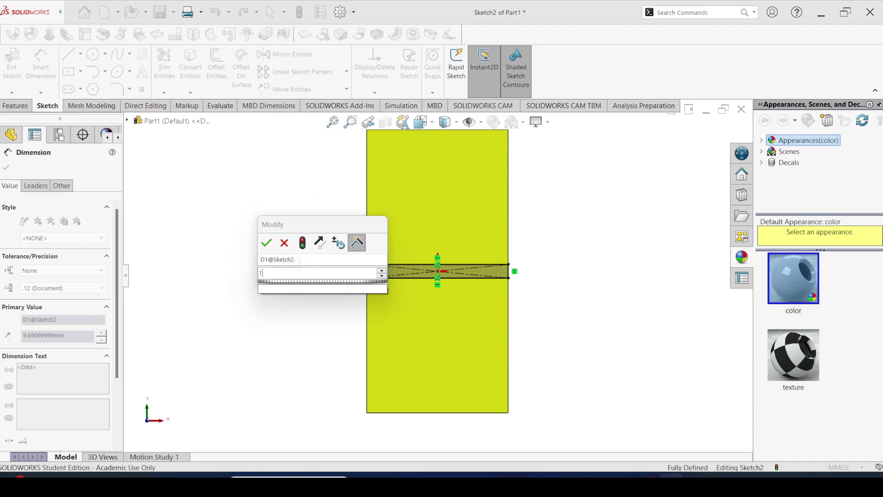
pyautogui.press('Return')
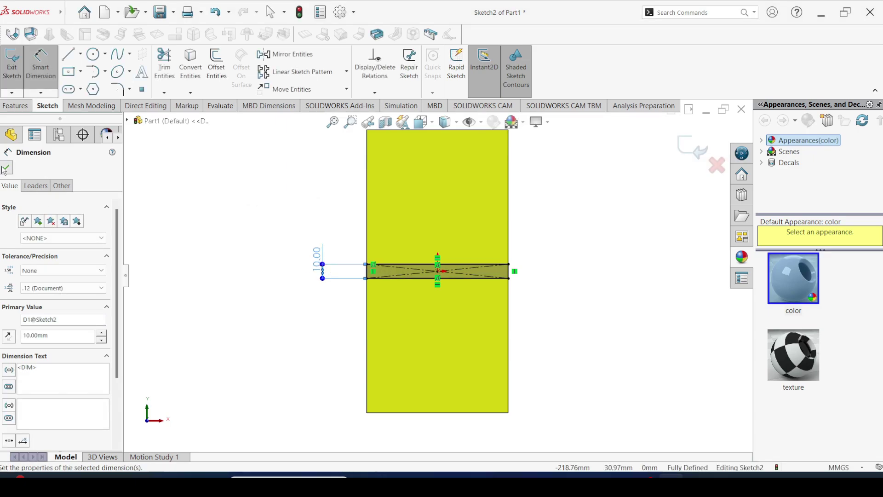
pyautogui.click(5, 168)
# Step: Extrude the narrow rectangle 150 mm outward from the plate, merging the result with the plate
pyautogui.scroll(-3, 396, 309)
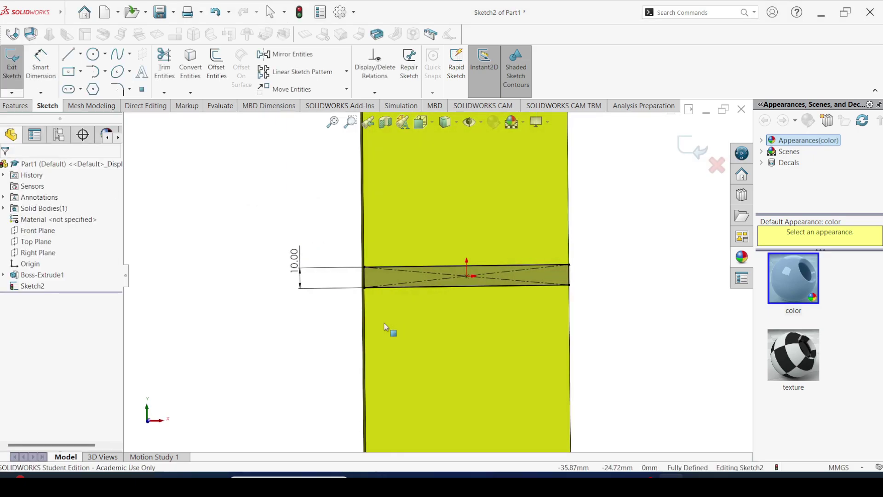
pyautogui.click(13, 105)
pyautogui.click(11, 65)
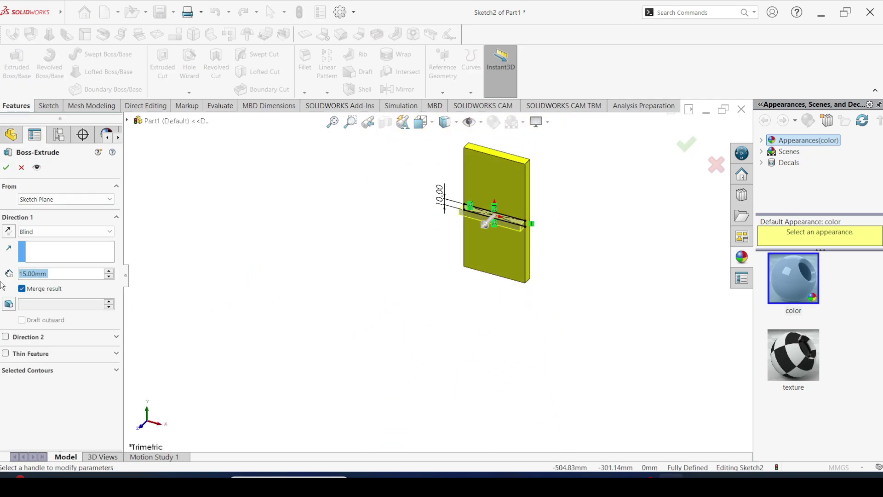
pyautogui.write('150')
pyautogui.press('Return')
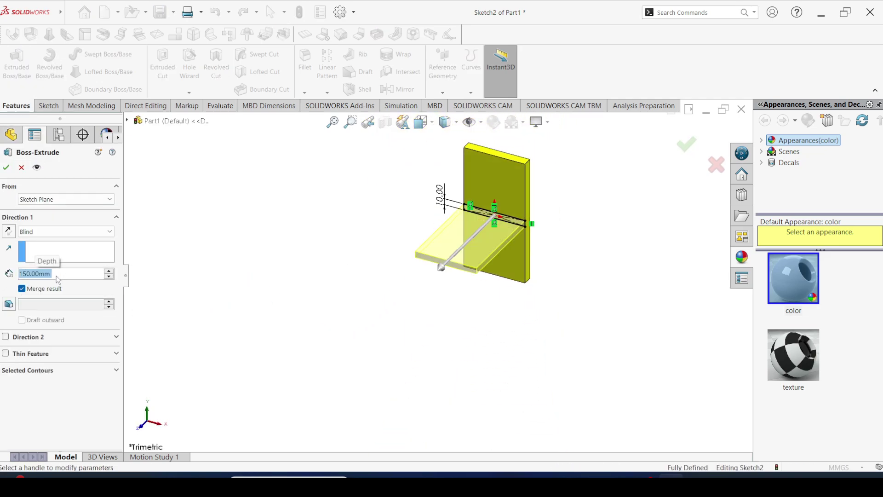
pyautogui.click(7, 168)
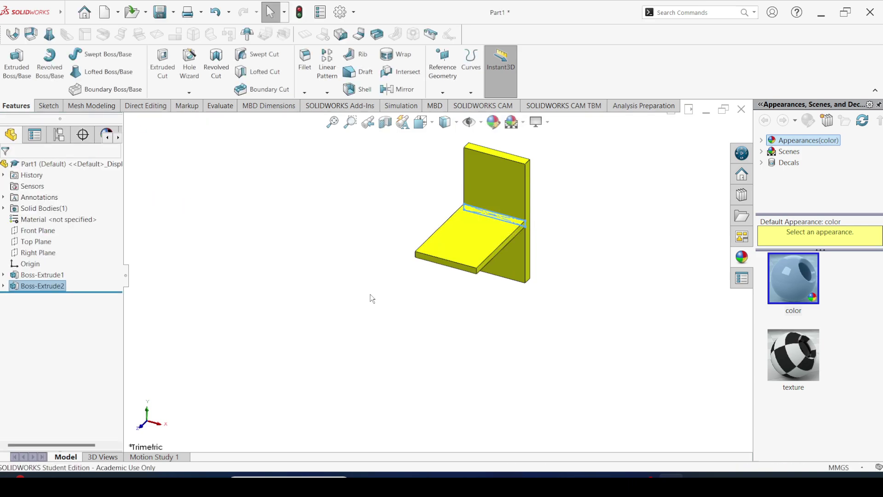
pyautogui.scroll(-2, 492, 209)
pyautogui.moveTo(477, 267); pyautogui.dragTo(467, 218, button='middle')
pyautogui.scroll(-5, 516, 256)
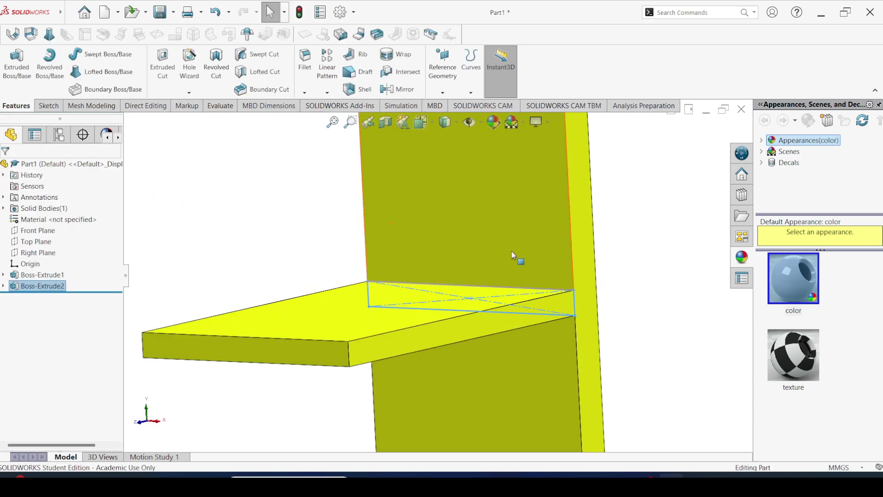
# Step: Fillet the two edges where the horizontal plate meets the vertical plate, above and below, with a 15 mm radius
pyautogui.click(681, 281)
pyautogui.scroll(-2, 514, 284)
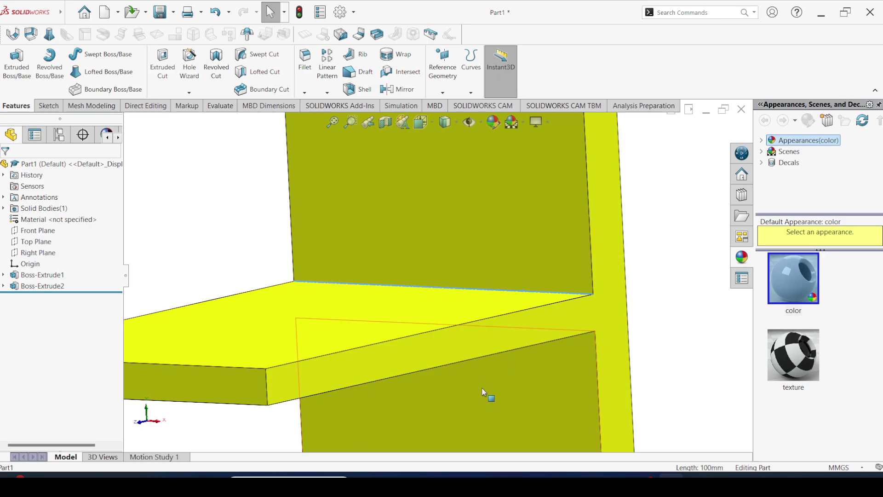
pyautogui.moveTo(489, 394); pyautogui.dragTo(536, 323, button='middle')
pyautogui.click(545, 306)
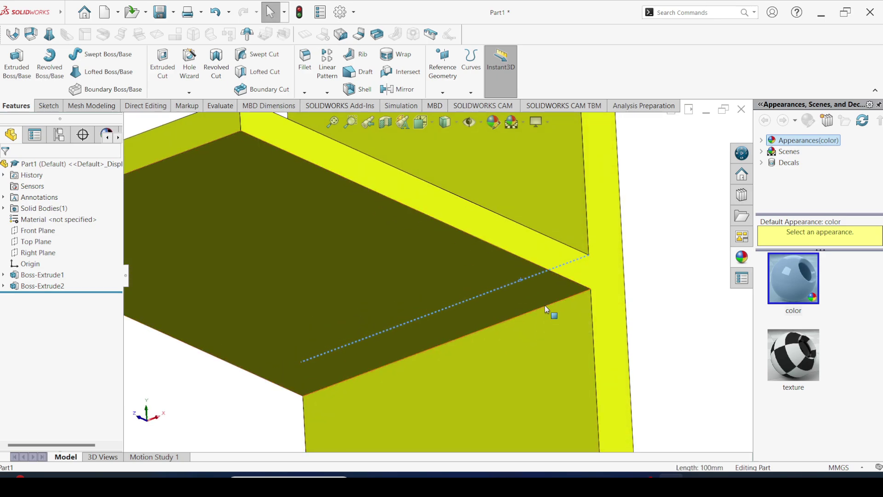
pyautogui.click(305, 60)
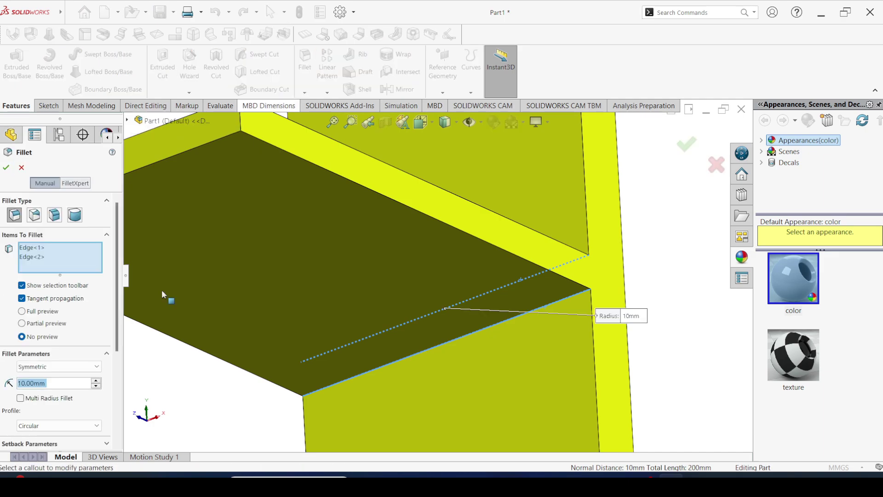
pyautogui.write('15')
pyautogui.press('Return')
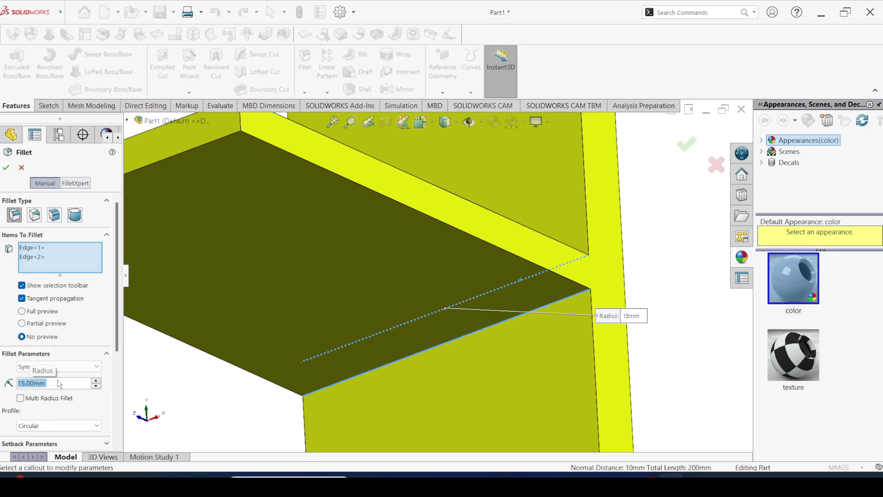
pyautogui.click(6, 168)
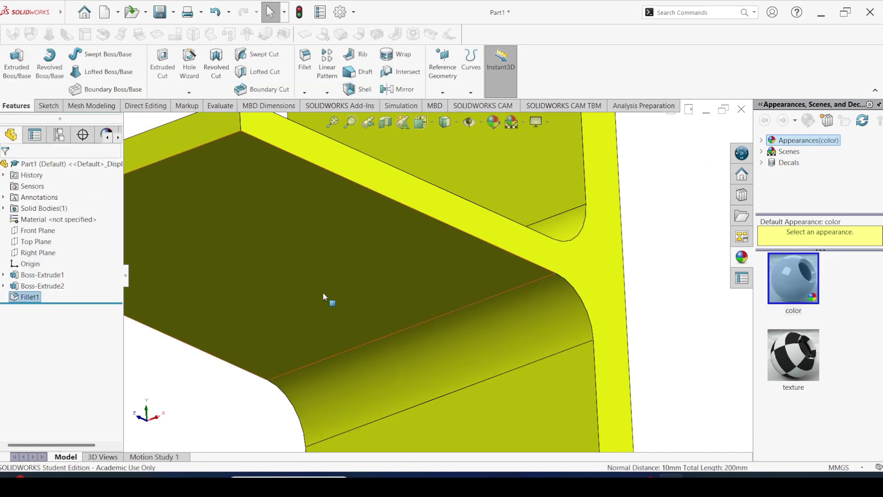
# Step: Round the two short corner edges at the free end of the horizontal plate with a 50 mm fillet
pyautogui.scroll(5, 323, 292)
pyautogui.moveTo(346, 258); pyautogui.dragTo(402, 296, button='middle')
pyautogui.scroll(-3, 382, 304)
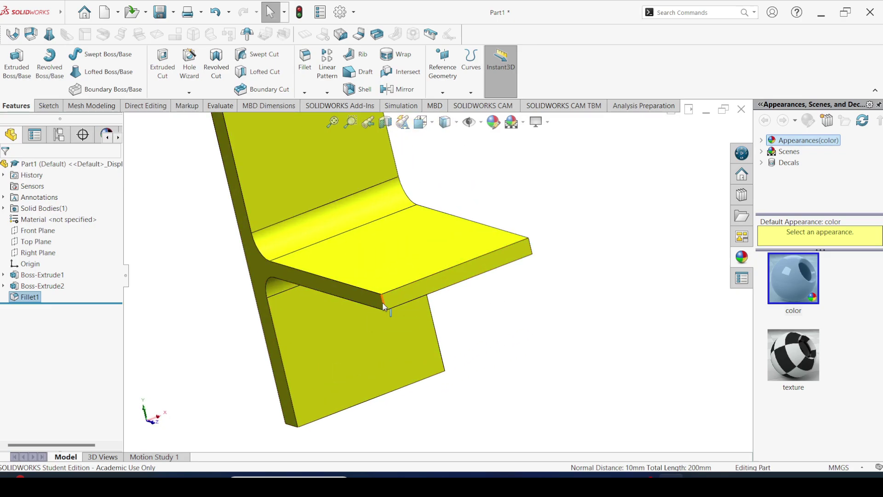
pyautogui.click(384, 305)
pyautogui.moveTo(450, 317); pyautogui.dragTo(473, 309, button='middle')
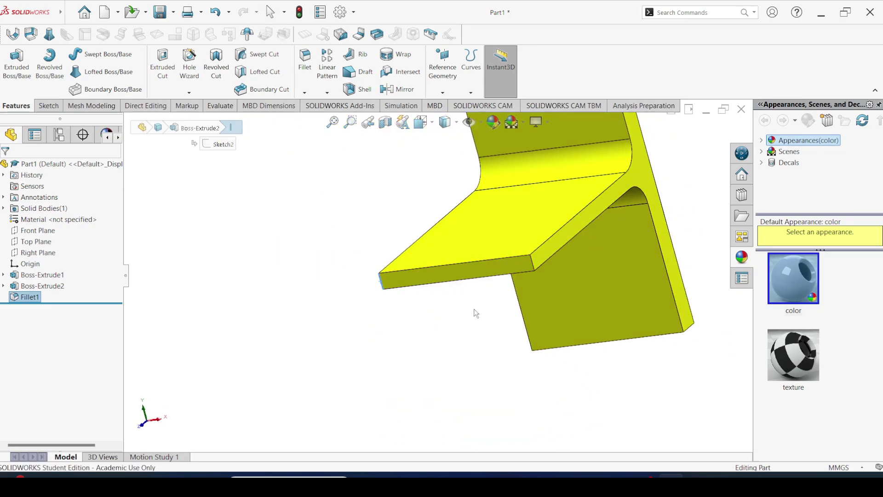
pyautogui.scroll(-3, 531, 266)
pyautogui.keyDown('ctrl'); pyautogui.click(523, 275); pyautogui.keyUp('ctrl')
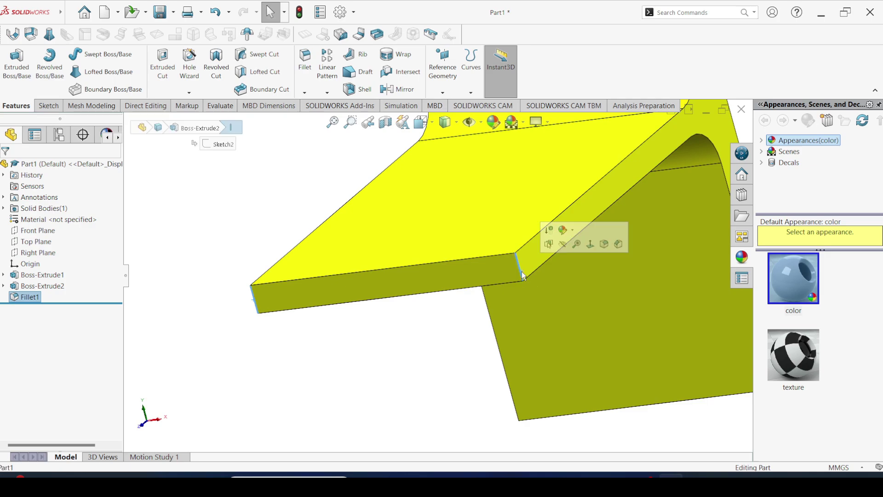
pyautogui.click(307, 66)
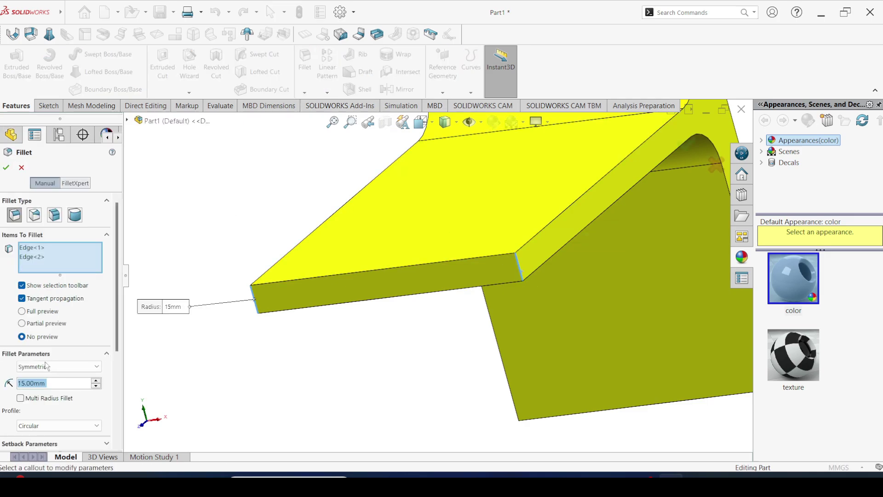
pyautogui.write('50')
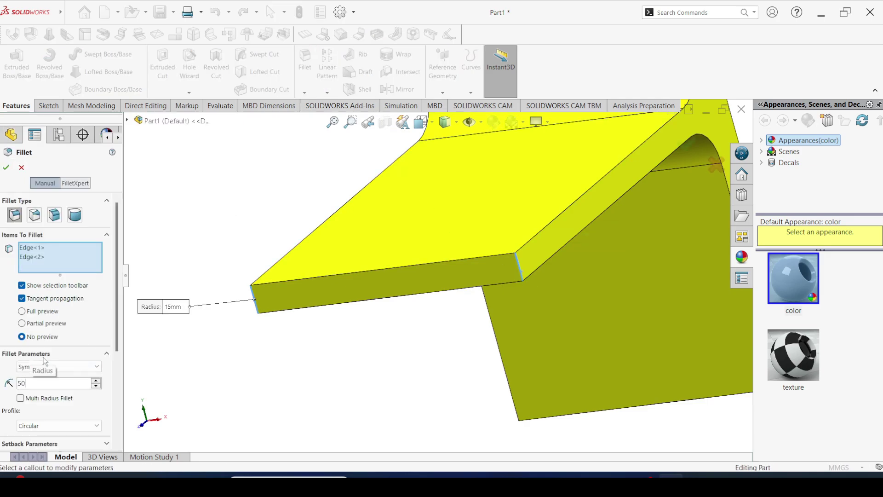
pyautogui.press('Return')
# Step: Sketch a circle about 23 mm in diameter on the horizontal plate's upper face, centred on the rounded end's centre
pyautogui.scroll(3, 405, 322)
pyautogui.moveTo(404, 322); pyautogui.dragTo(384, 248, button='middle')
pyautogui.click(383, 247)
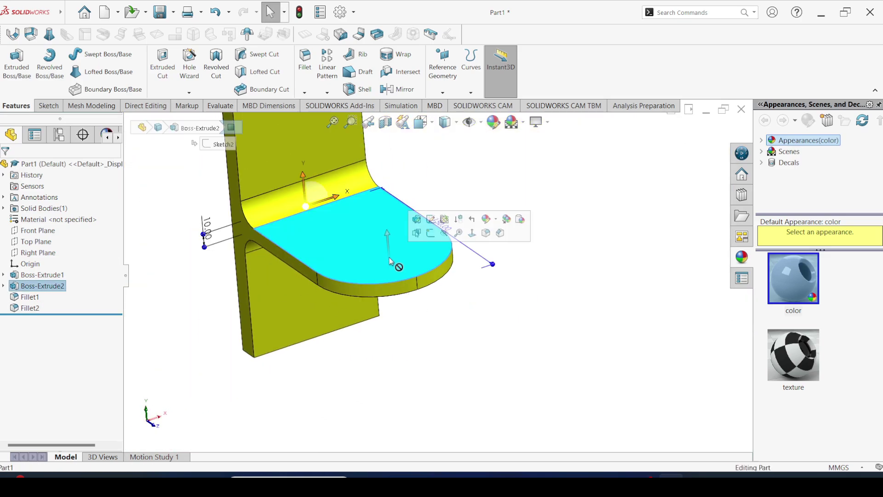
pyautogui.click(432, 237)
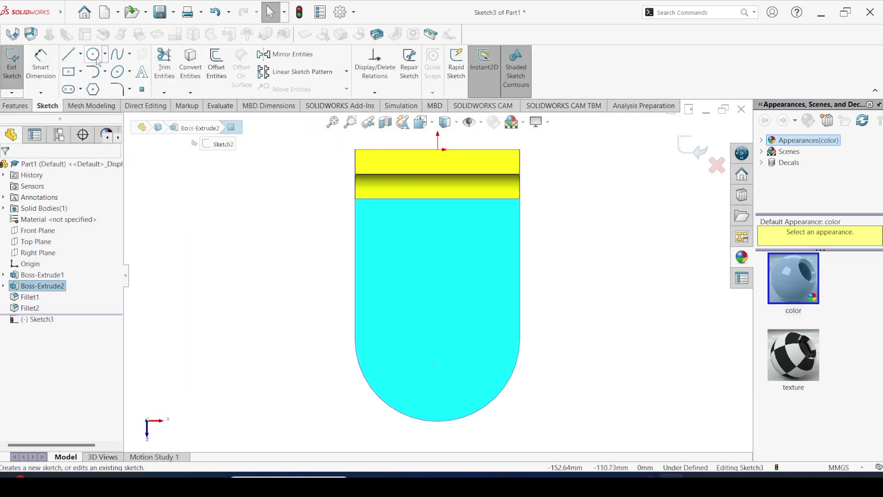
pyautogui.click(98, 55)
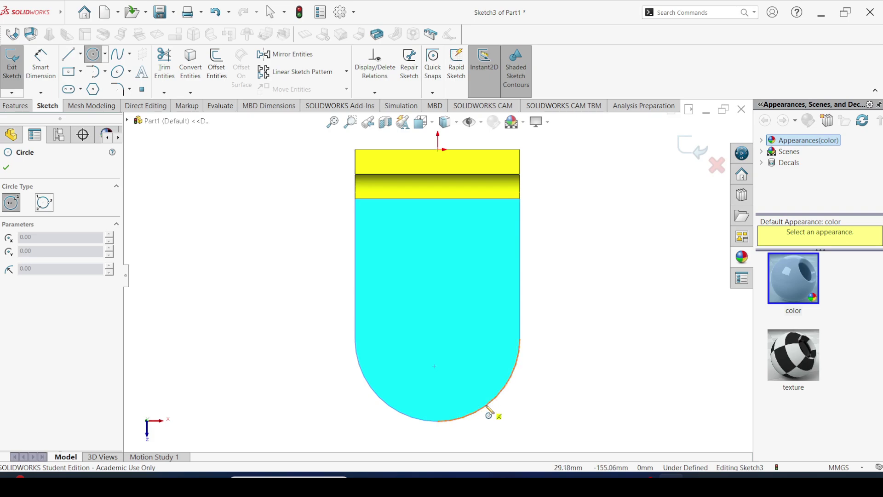
pyautogui.click(438, 339)
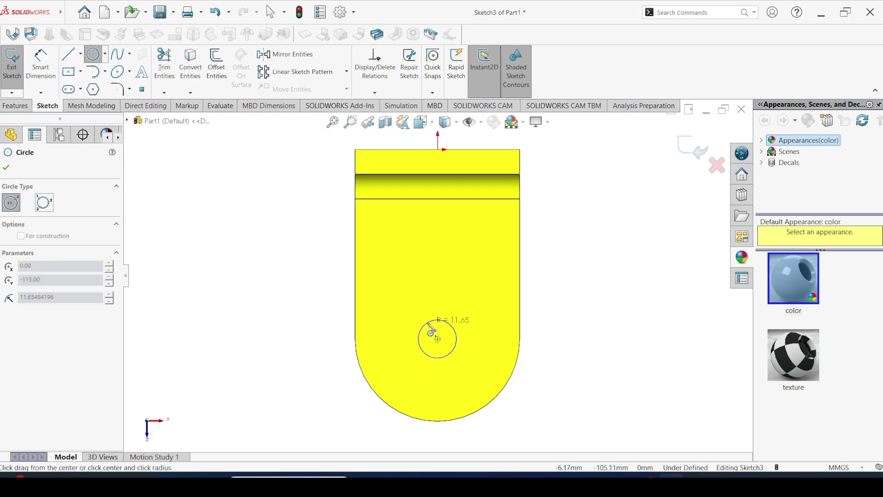
pyautogui.click(453, 326)
pyautogui.press('Escape')
# Step: Dimension the circle's diameter as 30 mm
pyautogui.click(35, 74)
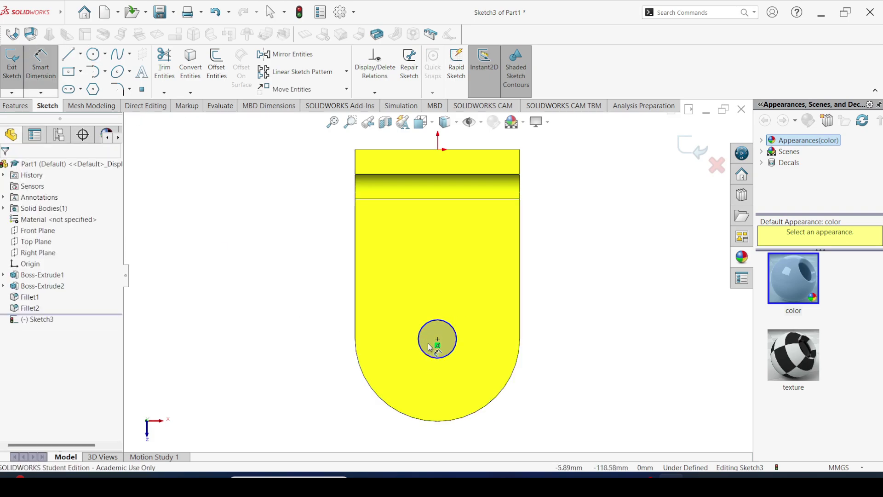
pyautogui.click(420, 343)
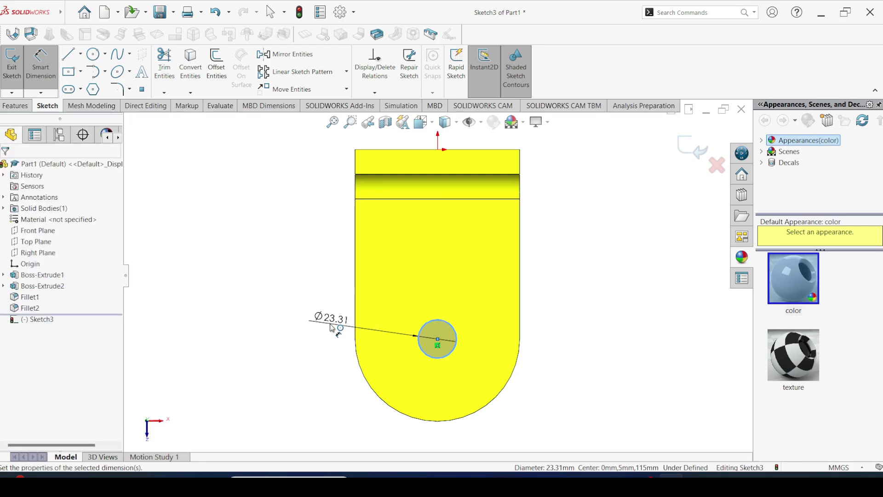
pyautogui.click(330, 325)
pyautogui.write('30')
pyautogui.press('Return')
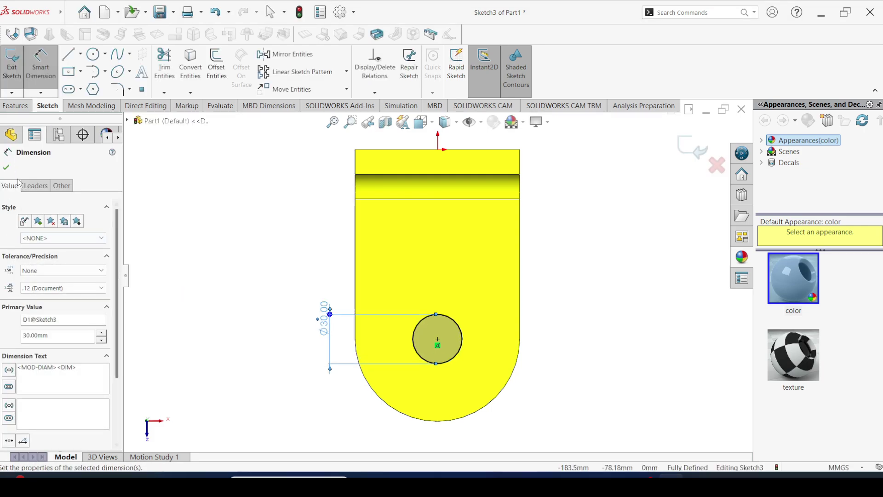
pyautogui.click(8, 166)
# Step: Cut the circle down through the horizontal plate as an extruded cut with a blind depth of 150 mm
pyautogui.click(15, 106)
pyautogui.click(162, 67)
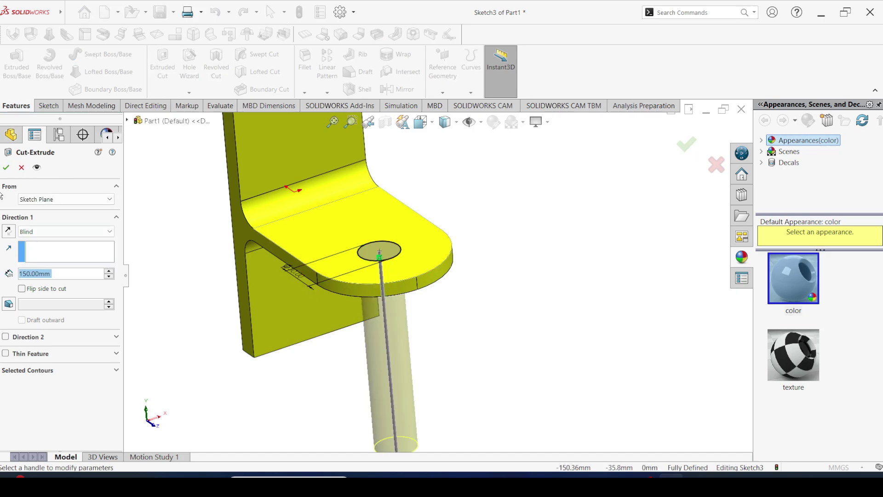
pyautogui.click(6, 168)
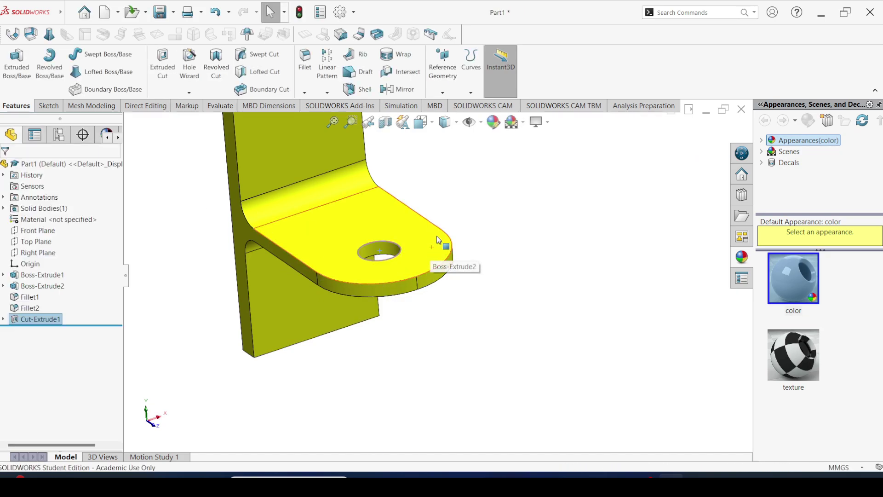
# Step: Check the load area in the Word problem drawing, and sketch a circle about 71 mm in diameter around the hole on the horizontal plate's upper face
pyautogui.hotkey('alt', 'Tab')
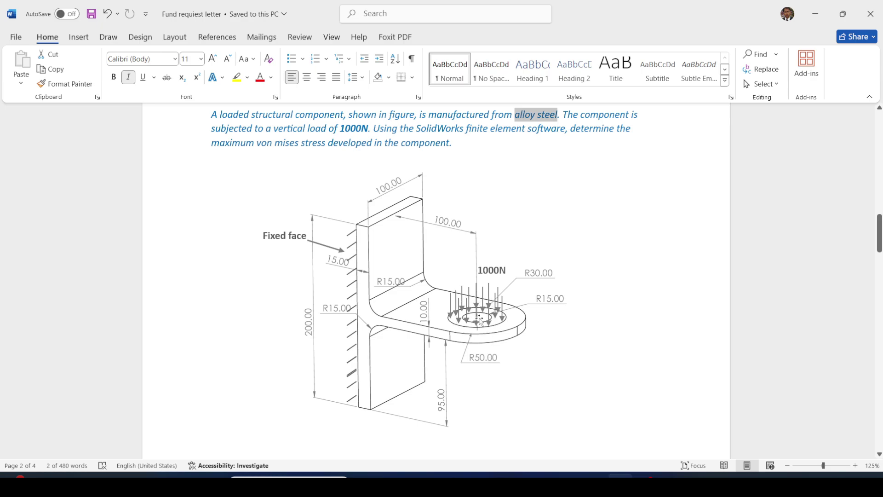
pyautogui.click(671, 485)
pyautogui.scroll(-2, 374, 248)
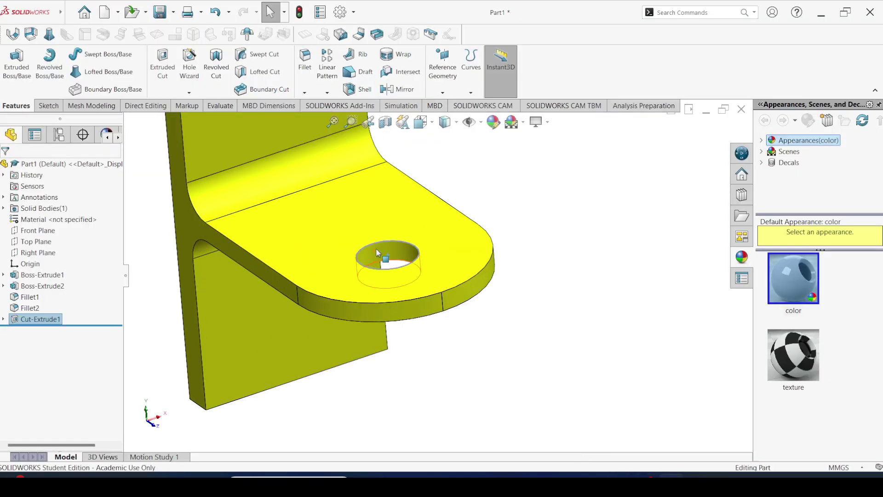
pyautogui.click(326, 244)
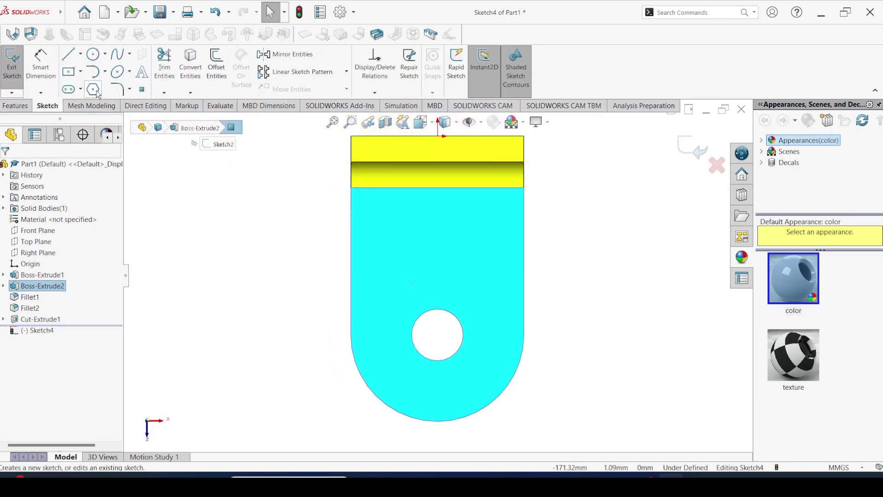
pyautogui.click(93, 54)
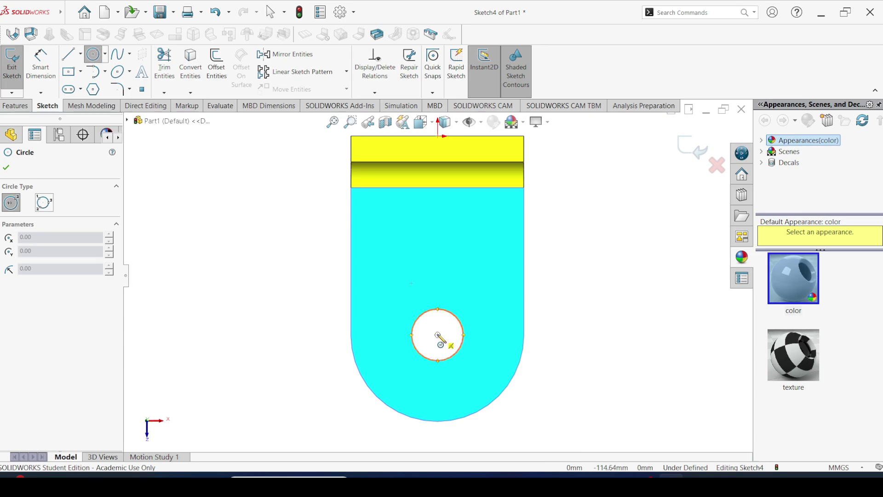
pyautogui.click(438, 335)
pyautogui.click(386, 303)
pyautogui.press('Escape')
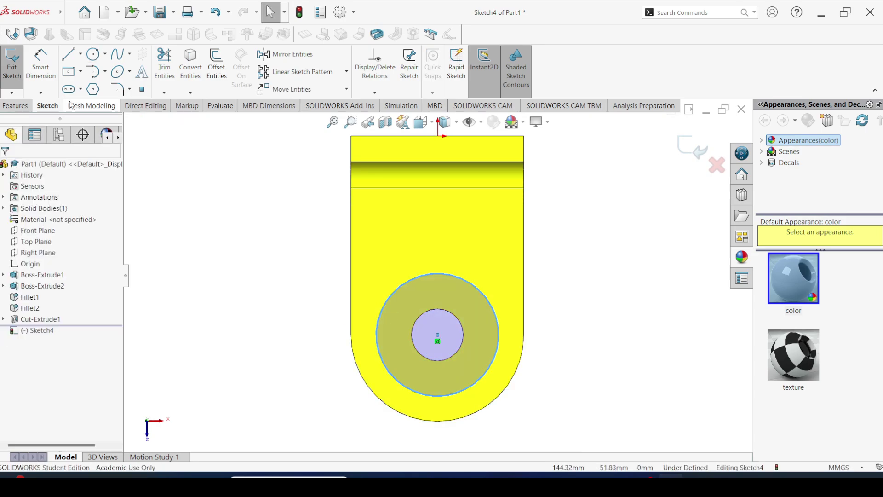
# Step: Dimension the outer circle's diameter as 60 mm and finish the sketch
pyautogui.click(41, 65)
pyautogui.click(377, 333)
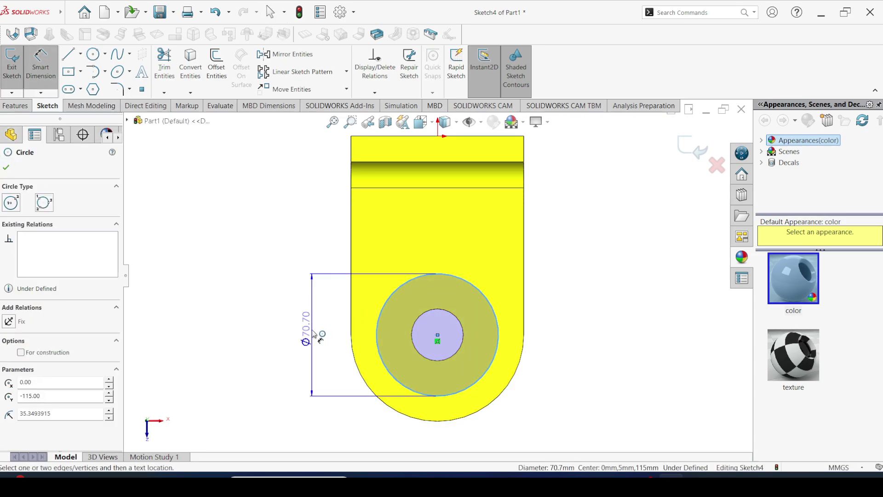
pyautogui.click(306, 329)
pyautogui.press('Return')
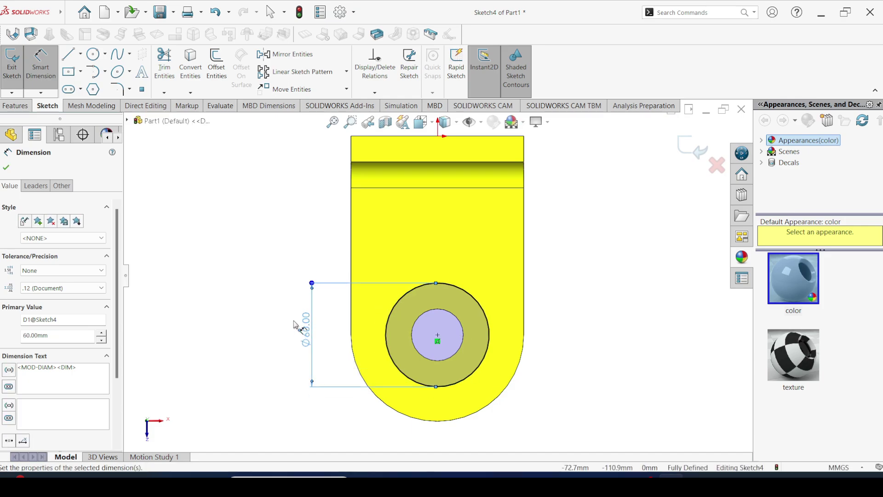
pyautogui.click(6, 167)
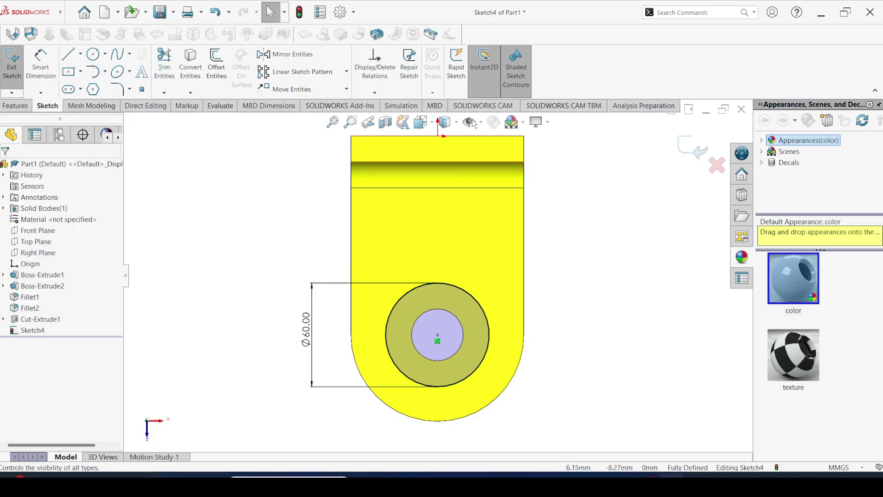
pyautogui.click(695, 150)
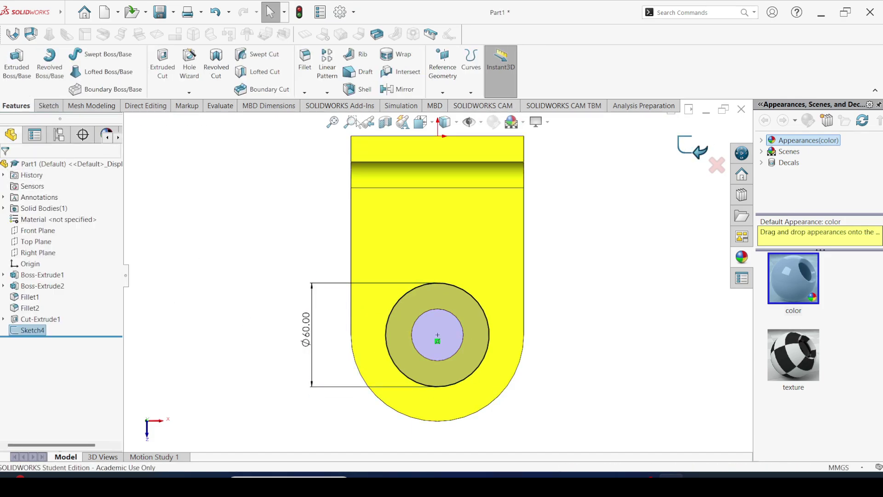
# Step: Project the 60 mm circle onto the horizontal plate's upper face as a split line, and select the separated ring face around the hole
pyautogui.click(474, 94)
pyautogui.click(487, 104)
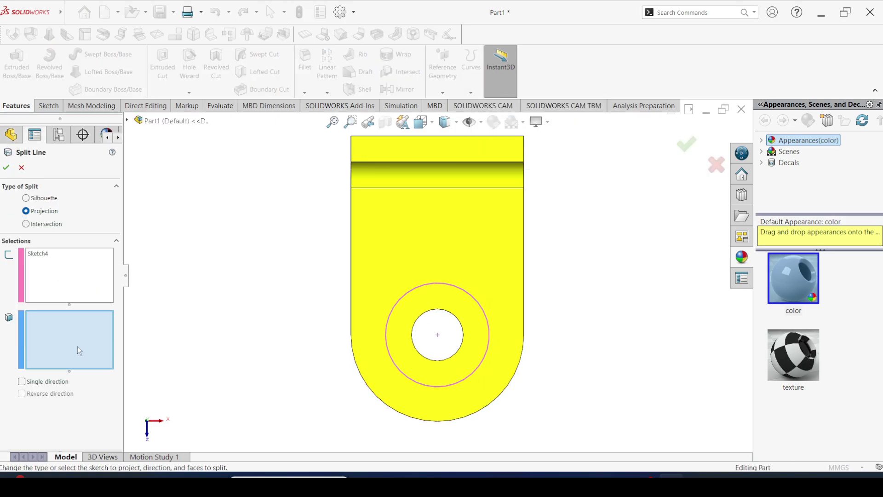
pyautogui.click(412, 242)
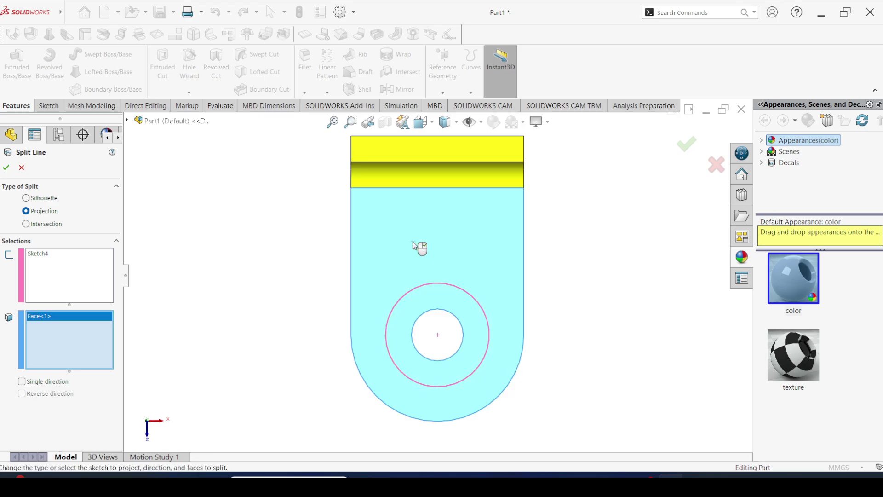
pyautogui.moveTo(262, 355); pyautogui.dragTo(300, 243, button='middle')
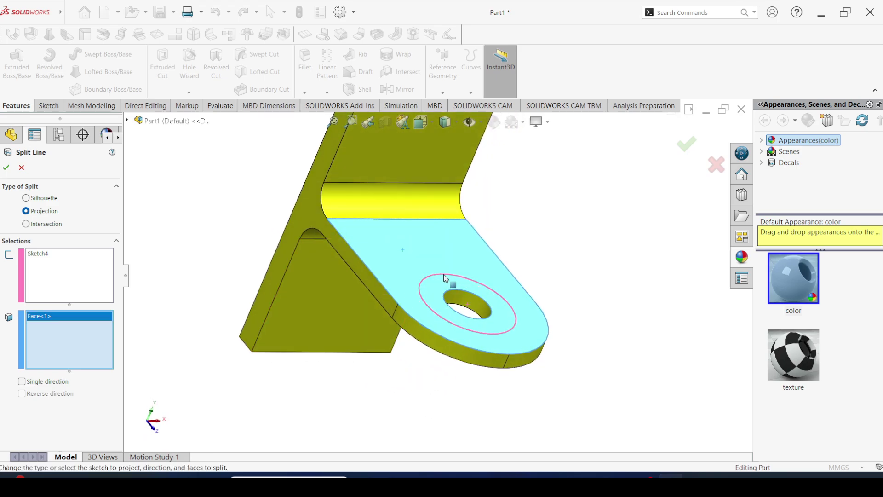
pyautogui.click(6, 168)
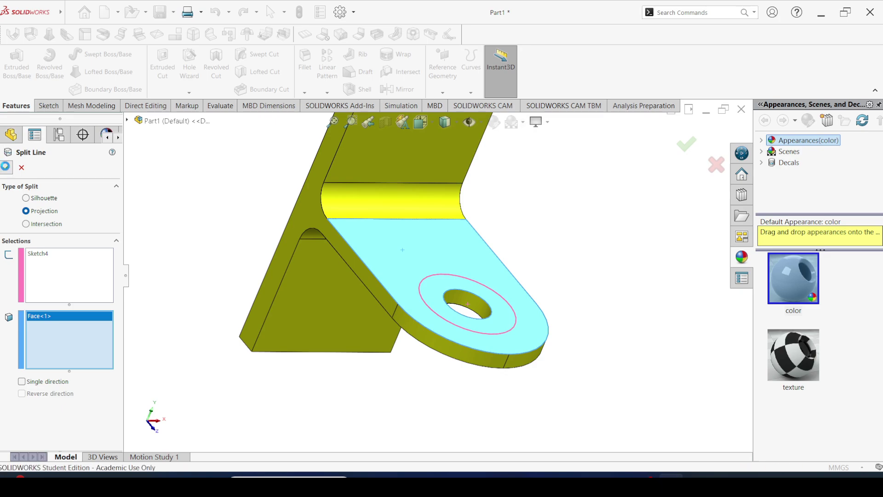
pyautogui.click(433, 286)
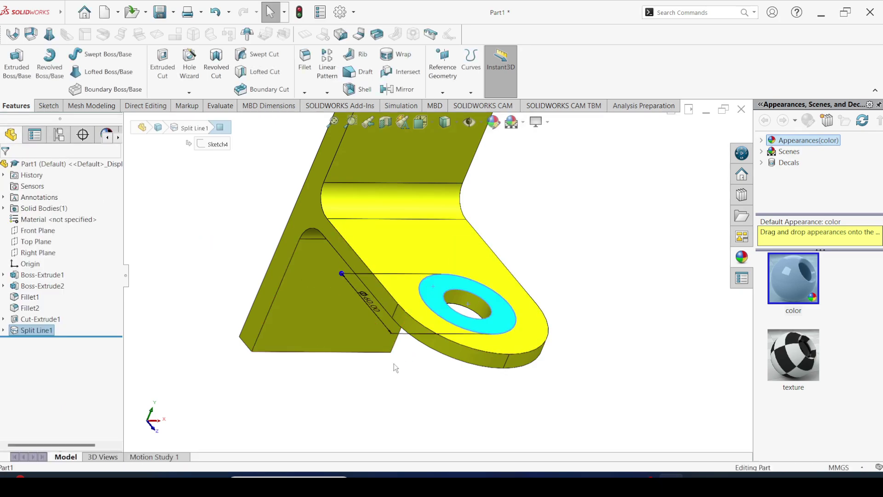
# Step: Create a static simulation study named "without mesh control" for the bracket
pyautogui.moveTo(394, 364); pyautogui.dragTo(506, 248, button='middle')
pyautogui.scroll(-3, 416, 231)
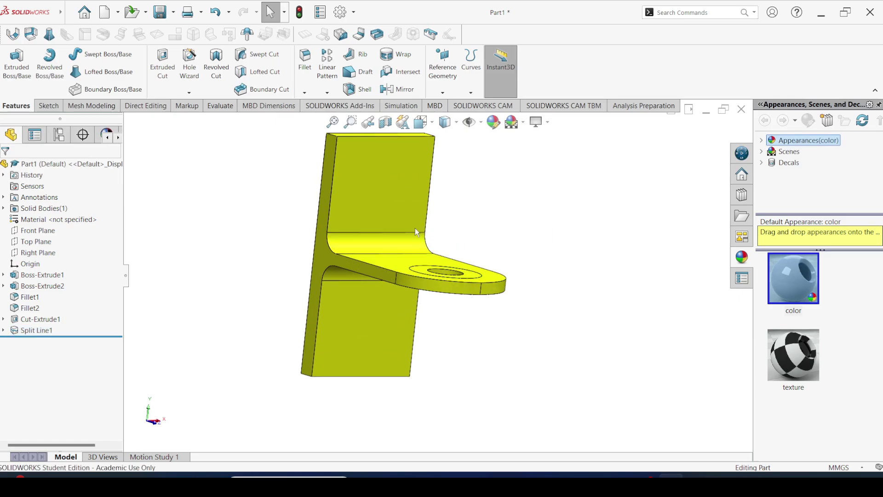
pyautogui.click(401, 106)
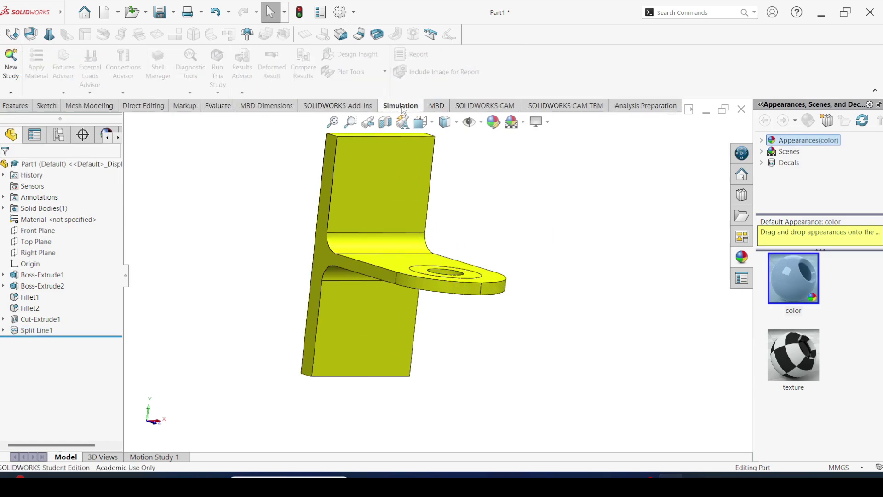
pyautogui.click(12, 77)
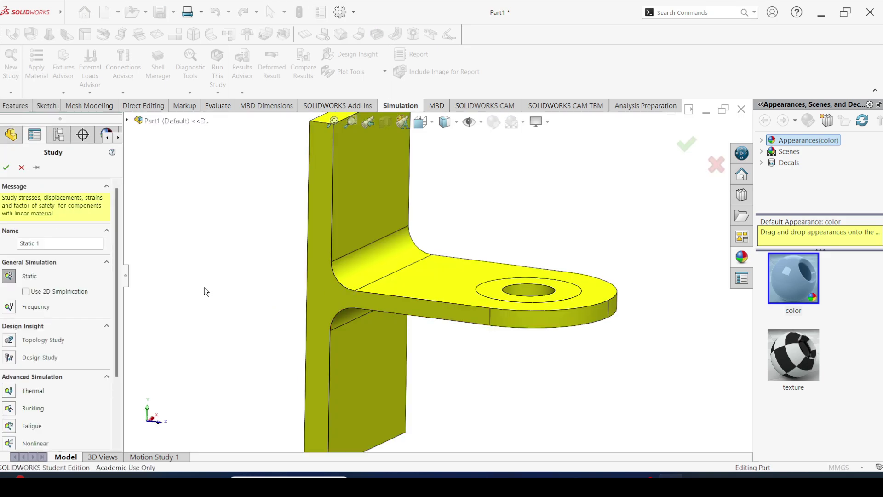
pyautogui.click(49, 243)
pyautogui.write('without mesh control')
pyautogui.click(6, 167)
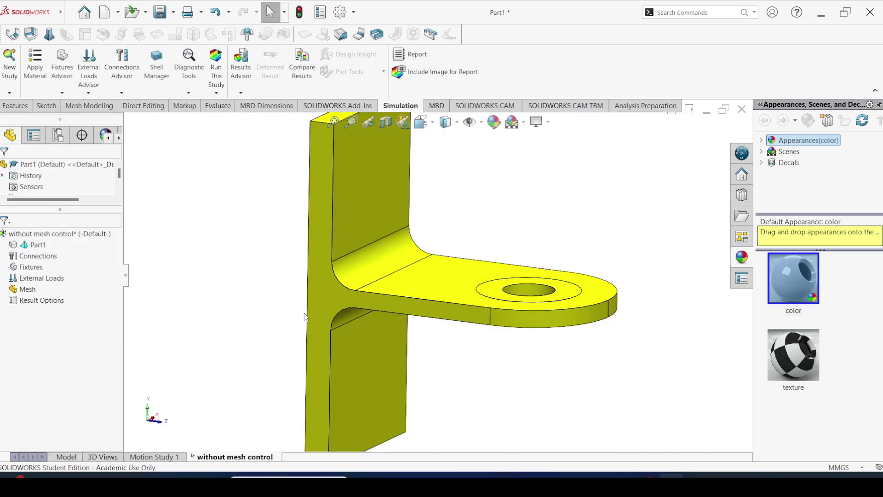
# Step: Assign Alloy Steel from the SOLIDWORKS Materials steel library to the bracket in the study
pyautogui.scroll(2, 452, 258)
pyautogui.scroll(-2, 452, 258)
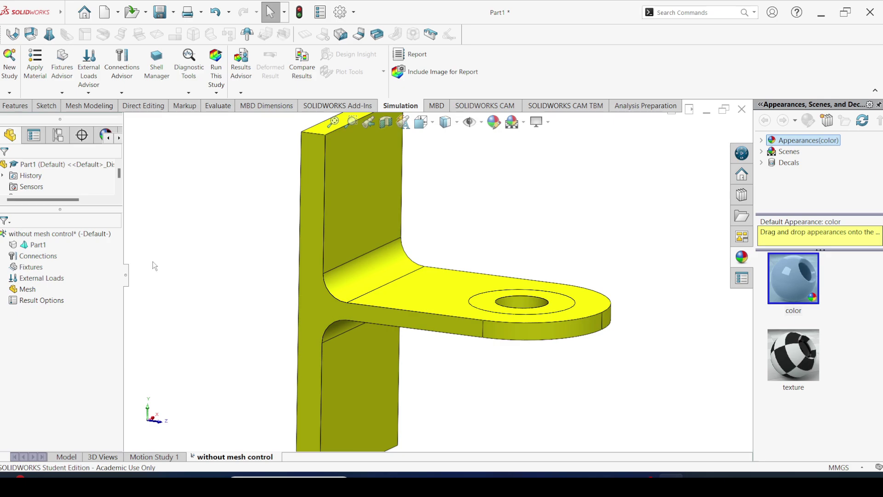
pyautogui.click(40, 246)
pyautogui.rightClick(40, 245)
pyautogui.press('Escape')
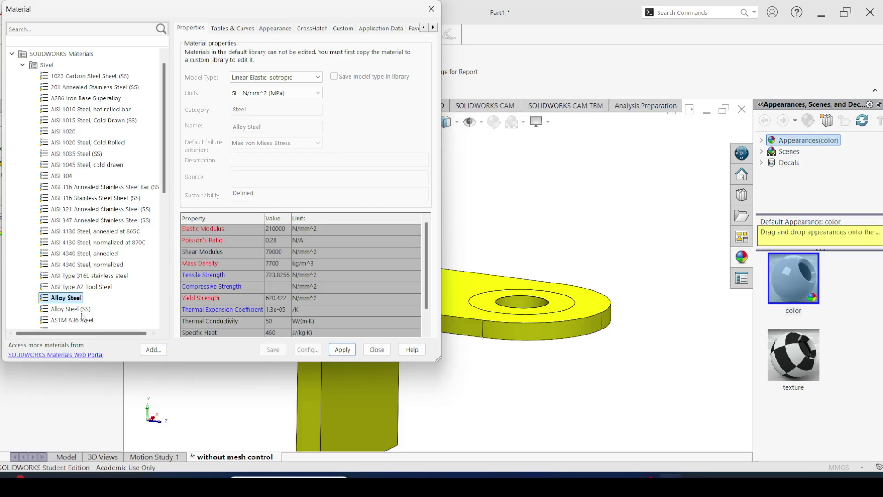
pyautogui.click(341, 351)
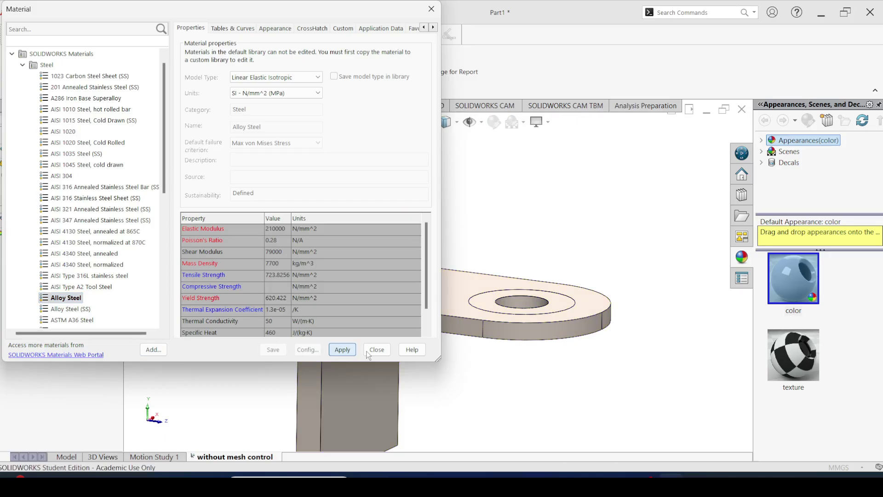
pyautogui.click(377, 350)
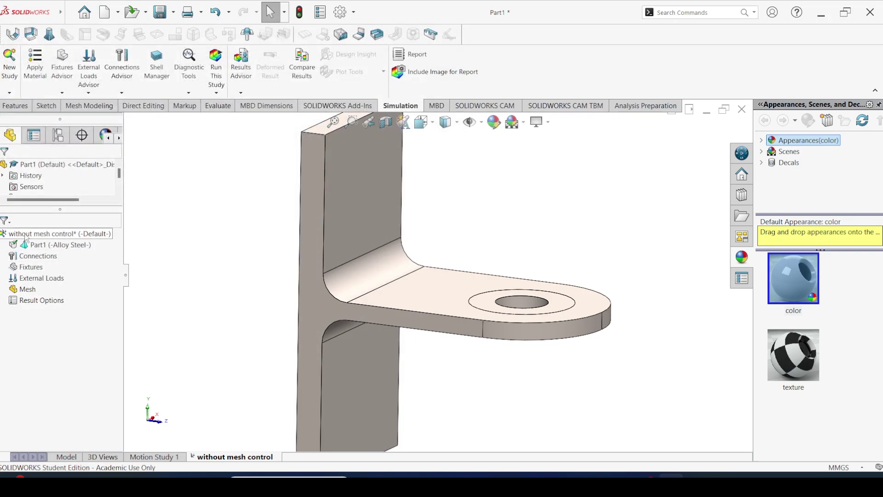
# Step: Add a Fixed Geometry fixture to the back face of the vertical plate
pyautogui.rightClick(33, 271)
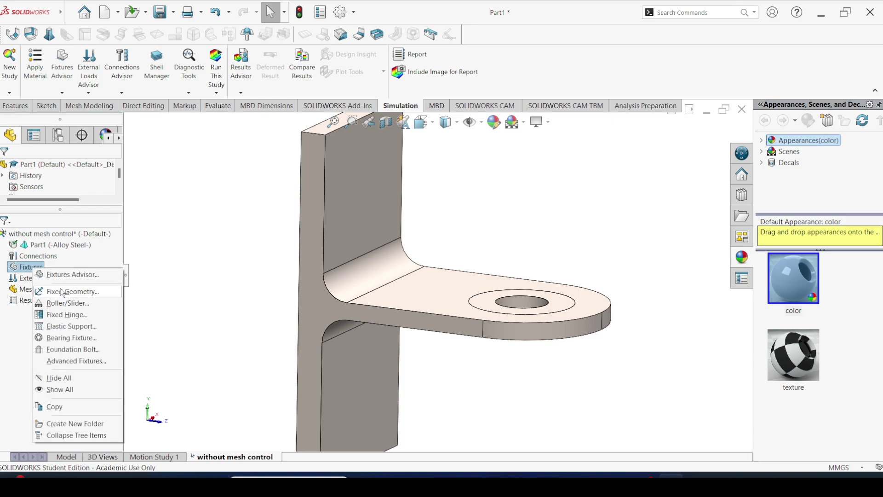
pyautogui.click(62, 294)
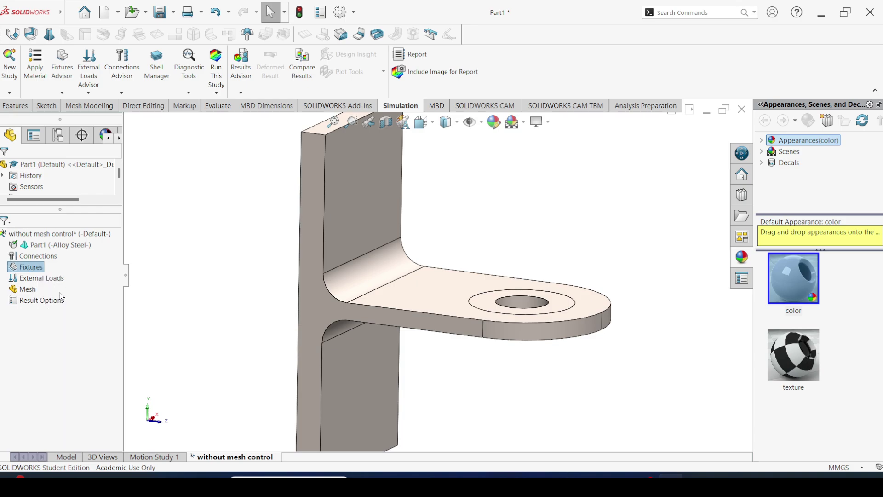
pyautogui.moveTo(230, 337); pyautogui.dragTo(278, 326, button='middle')
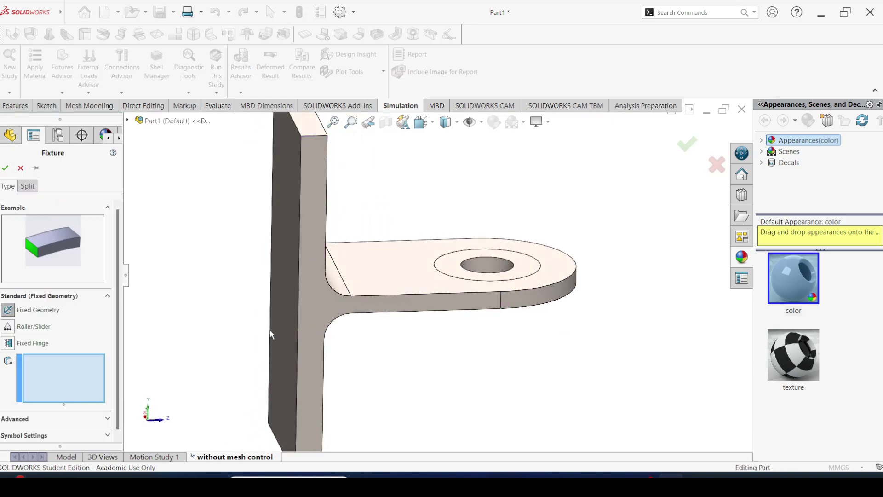
pyautogui.click(278, 326)
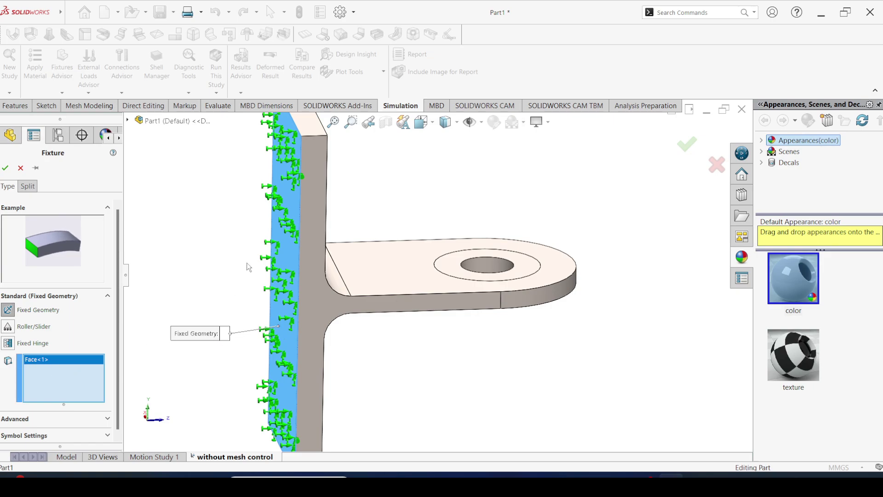
pyautogui.click(5, 168)
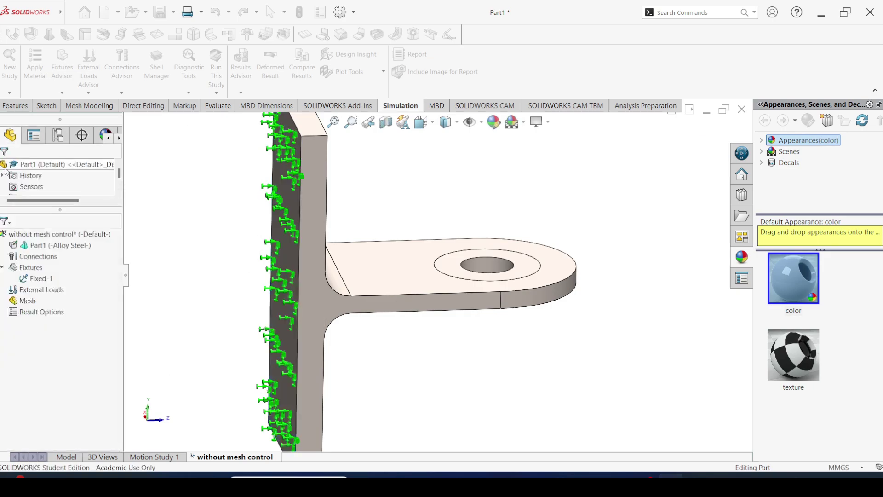
# Step: Apply a 1000 N force normal to the split ring face around the hole, pushing down on the horizontal plate
pyautogui.scroll(5, 247, 295)
pyautogui.moveTo(272, 264); pyautogui.dragTo(259, 282, button='middle')
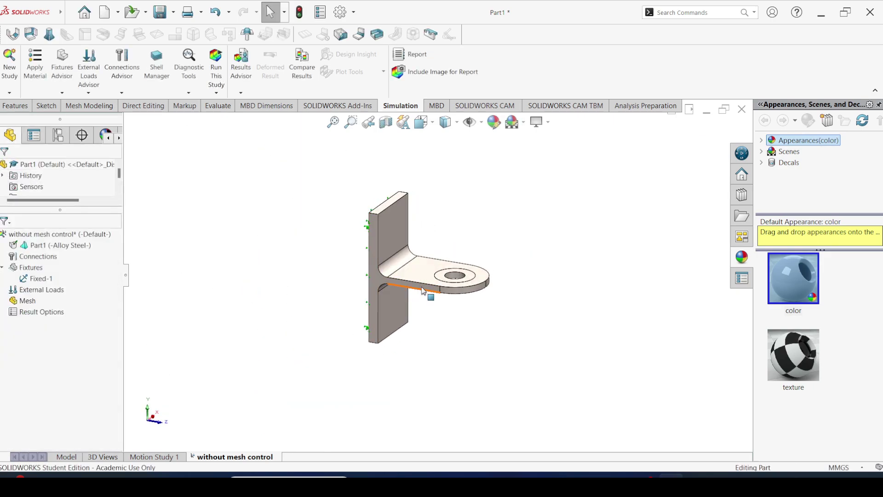
pyautogui.scroll(-3, 424, 291)
pyautogui.scroll(-3, 455, 281)
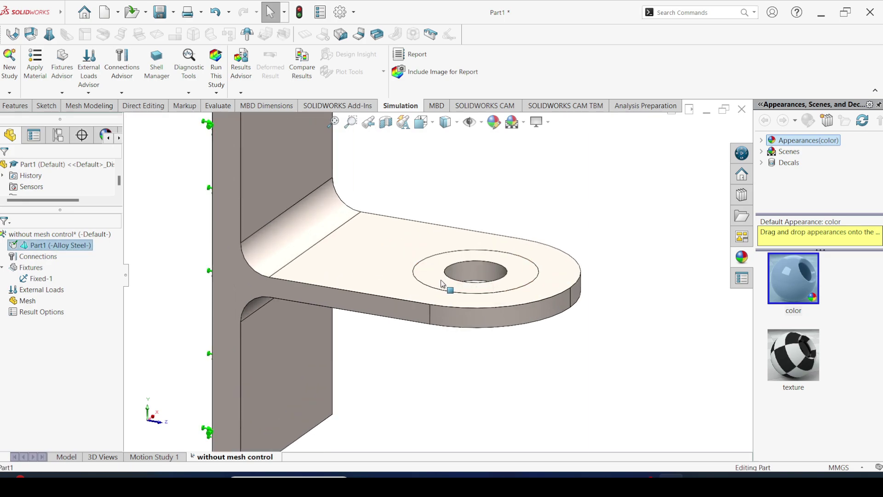
pyautogui.click(441, 284)
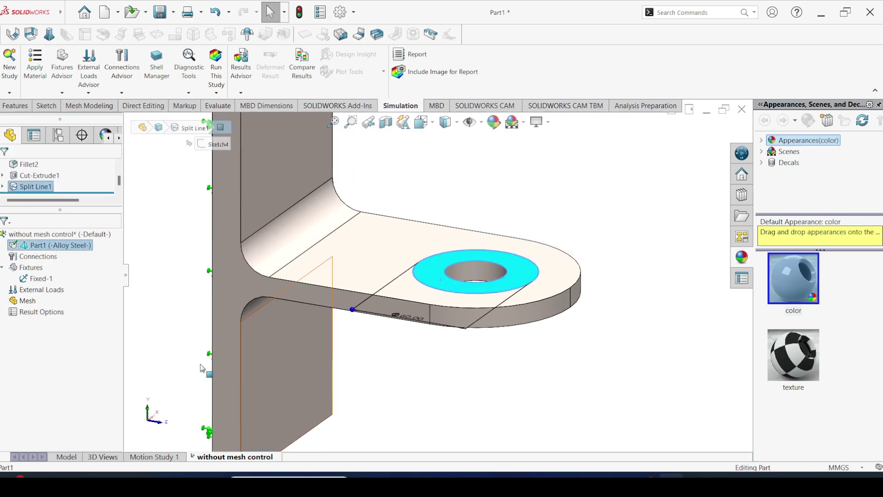
pyautogui.rightClick(33, 295)
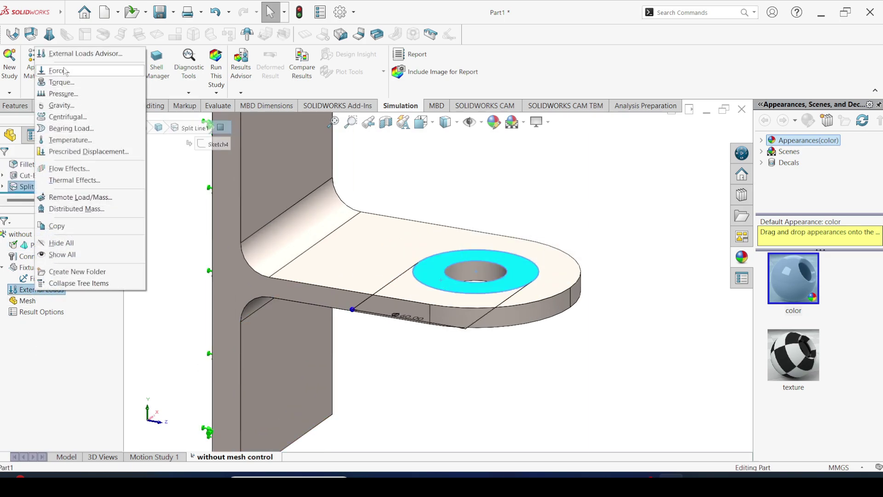
pyautogui.click(65, 71)
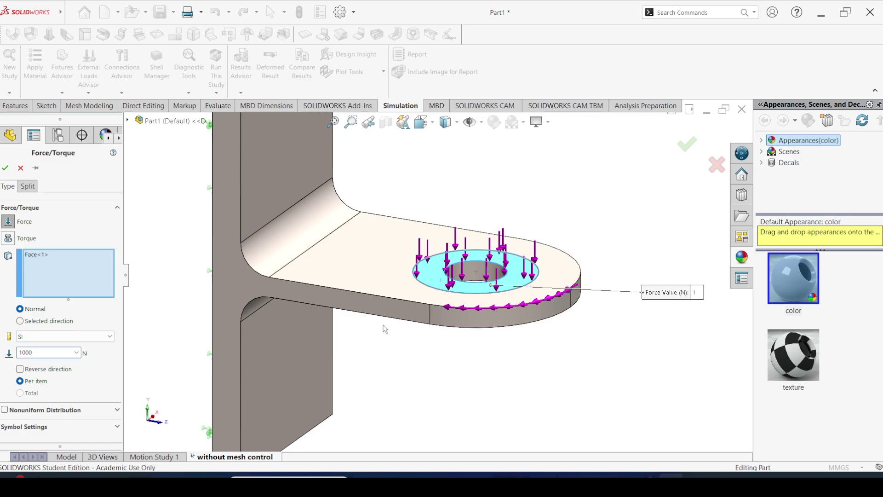
pyautogui.click(5, 168)
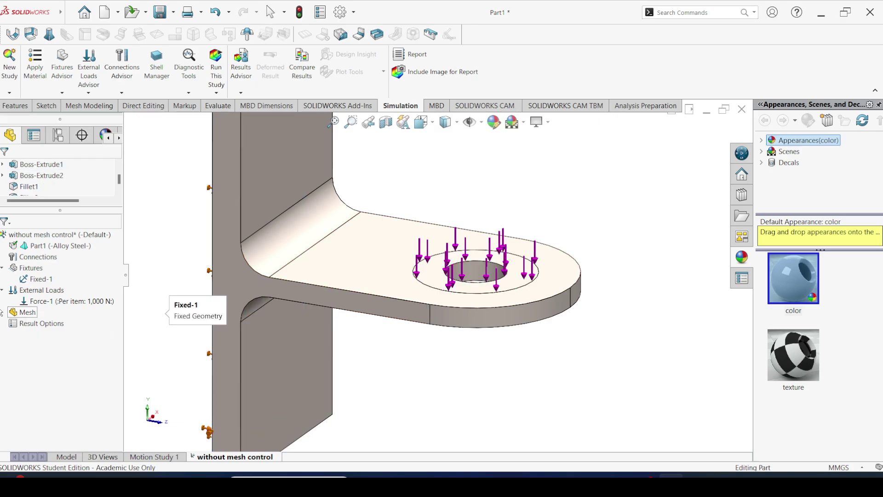
# Step: Create a curvature-based mesh of the bracket with Mesh Parameters enabled
pyautogui.rightClick(14, 312)
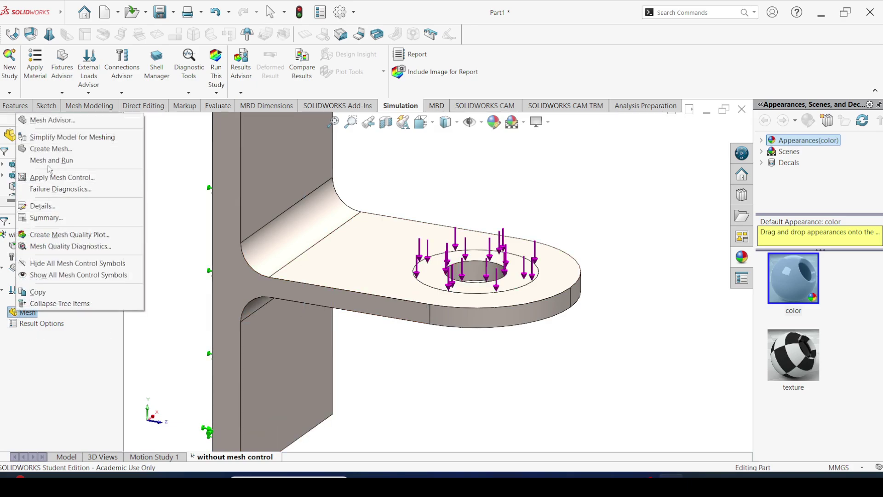
pyautogui.click(57, 152)
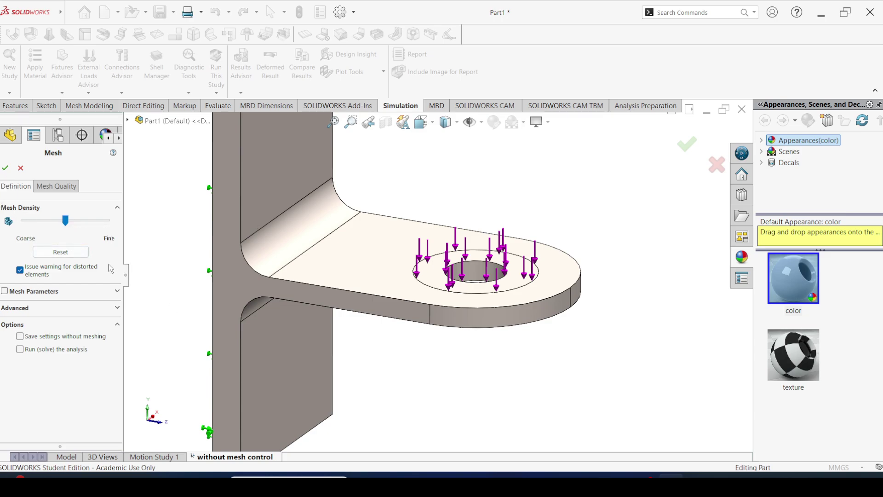
pyautogui.click(66, 291)
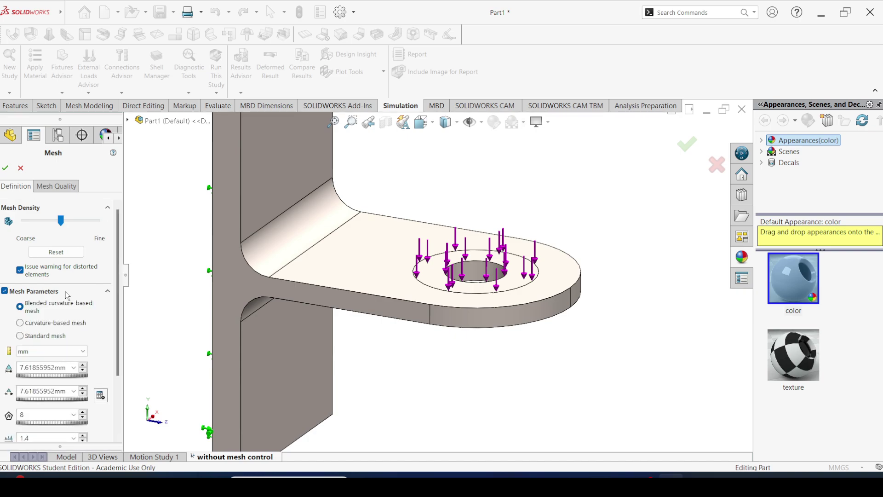
pyautogui.click(20, 323)
pyautogui.click(5, 168)
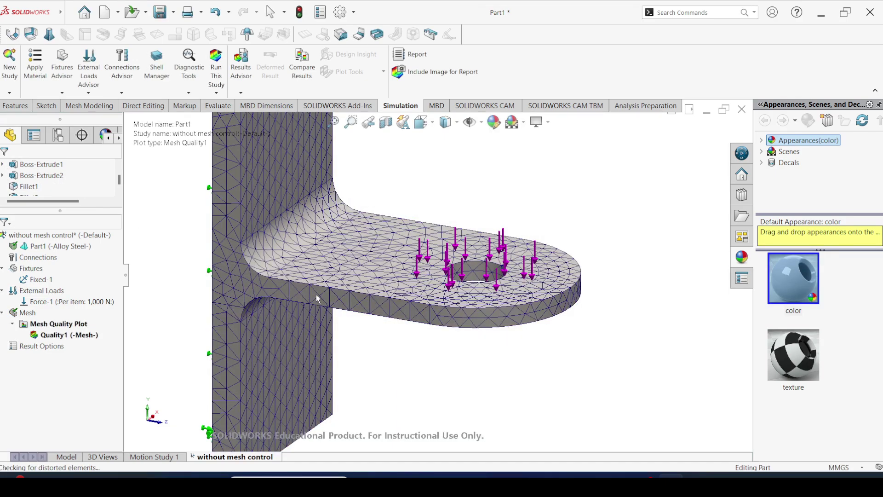
# Step: Check the mesh around the fillets and hole, and run the static study
pyautogui.scroll(3, 316, 286)
pyautogui.scroll(-4, 326, 251)
pyautogui.moveTo(367, 286)
pyautogui.mouseDown(button='middle')
pyautogui.moveTo(335, 268)
pyautogui.moveTo(366, 288)
pyautogui.mouseUp(button='middle')
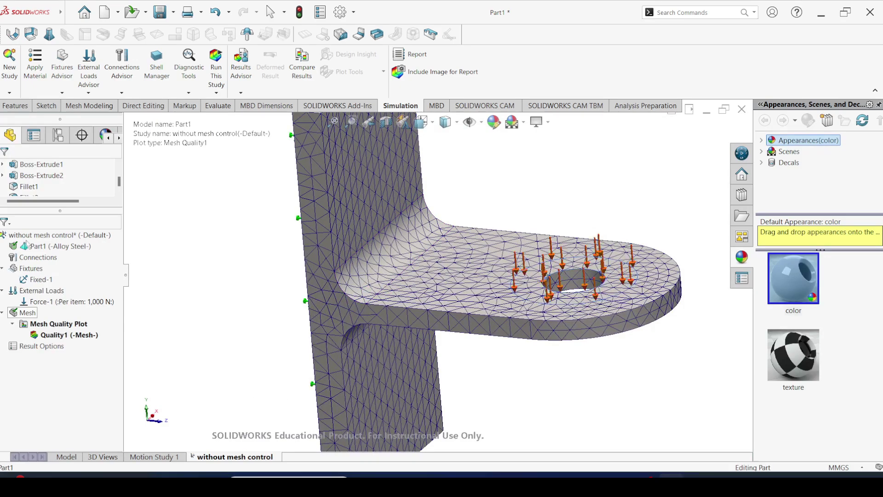
pyautogui.scroll(-1, 94, 181)
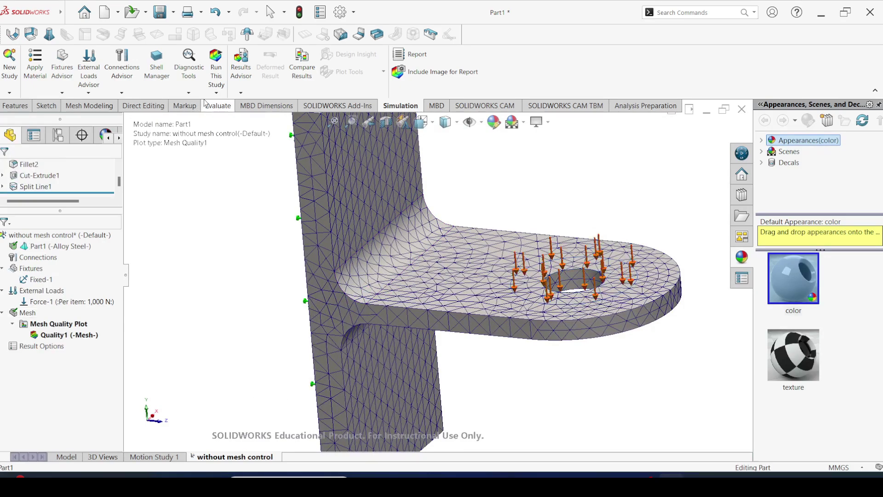
pyautogui.click(217, 77)
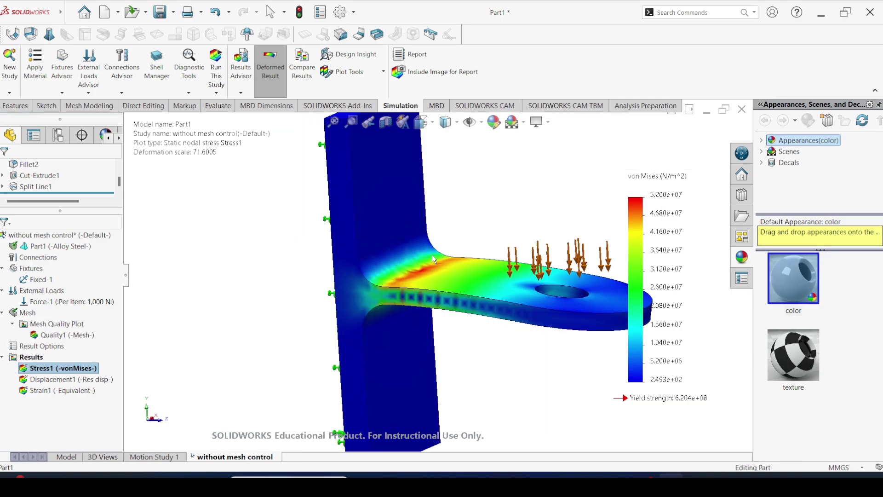
# Step: Set the von Mises stress plot's boundary option to Mesh and show the maximum value annotation
pyautogui.rightClick(52, 368)
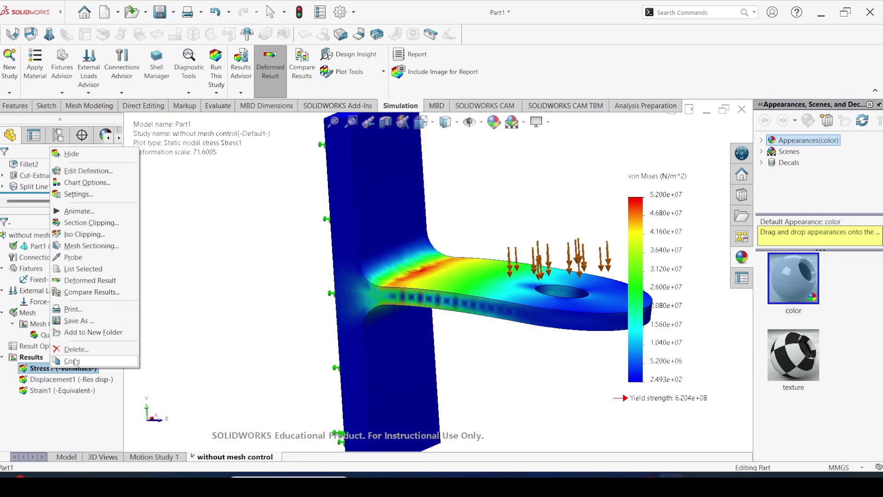
pyautogui.click(82, 195)
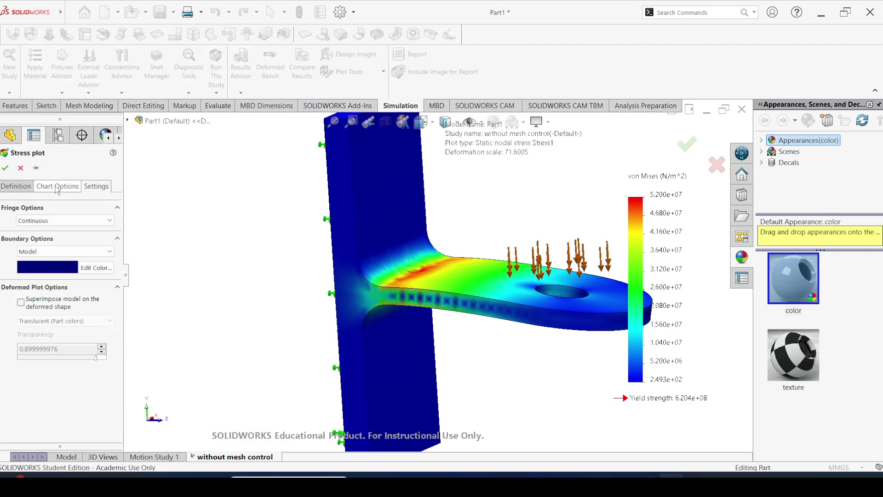
pyautogui.click(57, 186)
pyautogui.click(96, 186)
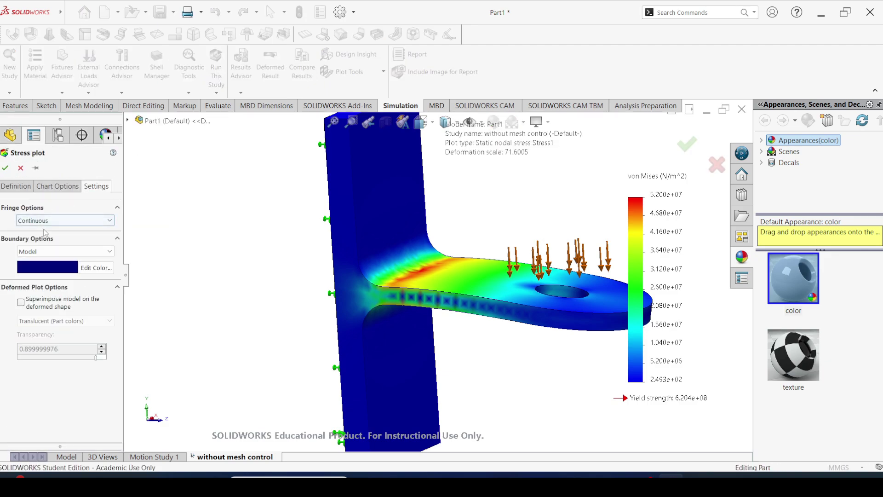
pyautogui.click(56, 251)
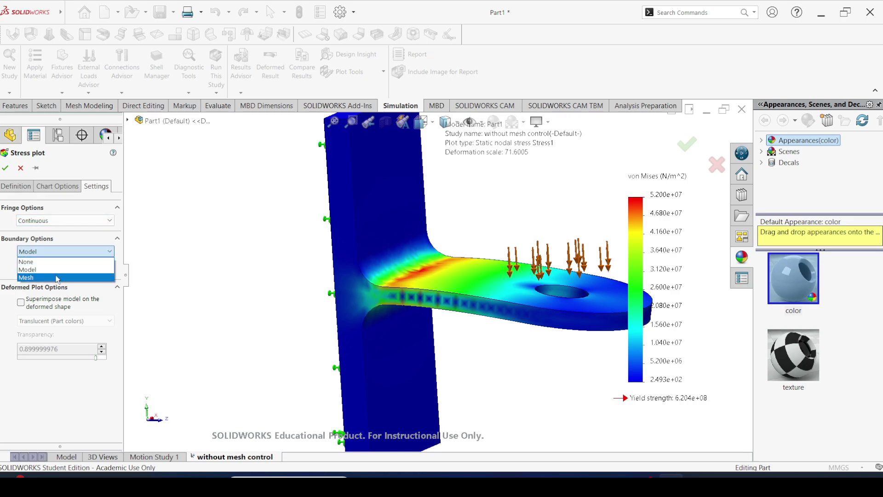
pyautogui.click(57, 278)
pyautogui.scroll(-3, 403, 304)
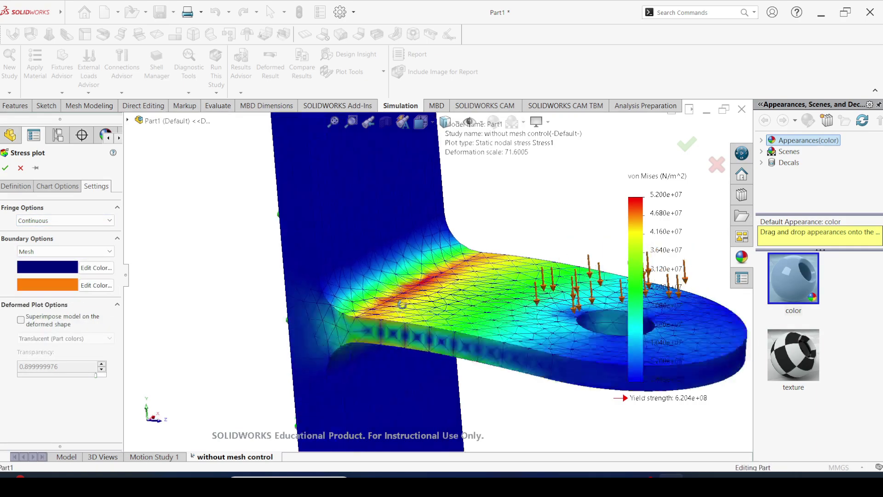
pyautogui.press('Return')
# Step: Examine the von Mises stress and element size along the upper and lower fillets between the two plates
pyautogui.scroll(1, 436, 296)
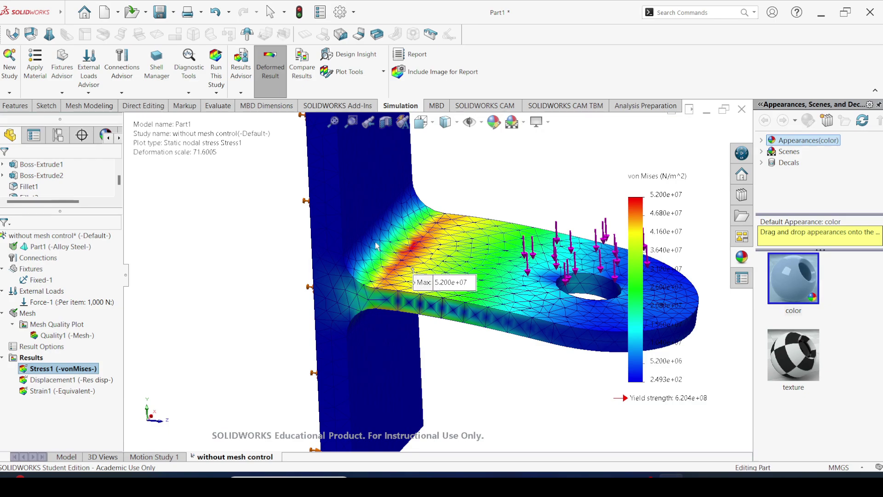
pyautogui.scroll(-2, 441, 271)
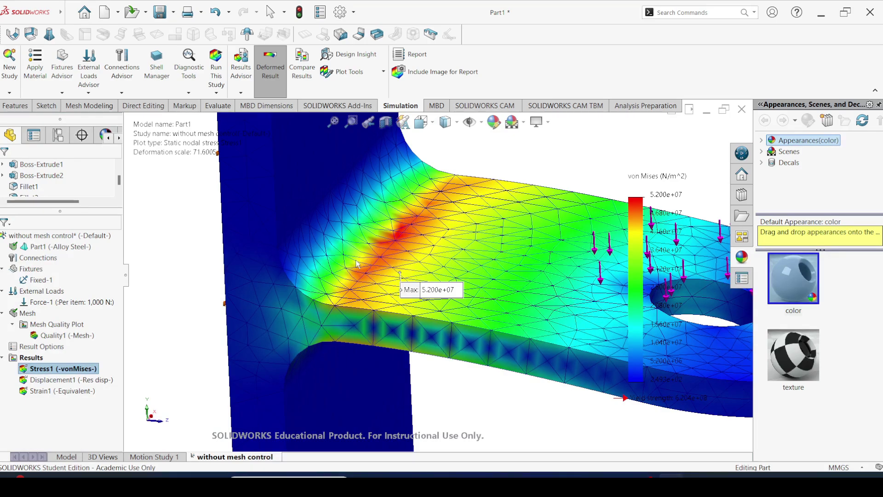
pyautogui.scroll(-3, 389, 260)
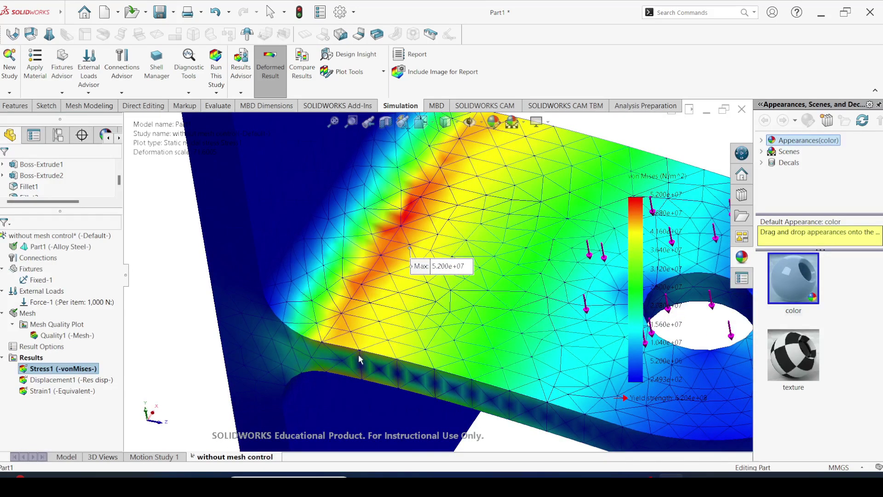
pyautogui.scroll(3, 360, 359)
pyautogui.moveTo(380, 369); pyautogui.dragTo(386, 203, button='middle')
pyautogui.moveTo(399, 327); pyautogui.dragTo(389, 268, button='middle')
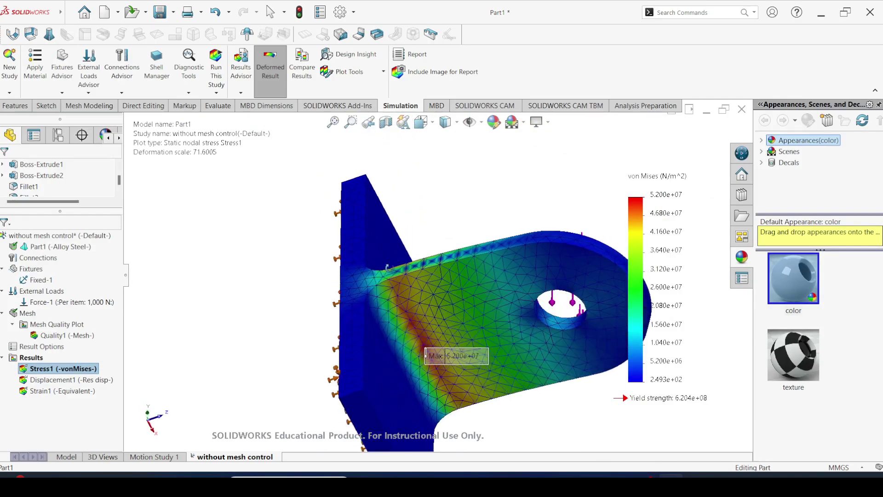
# Step: Inspect the mesh elements and von Mises stress around the maximum value annotation on the fillet, from both sides of the plate
pyautogui.scroll(-2, 402, 303)
pyautogui.scroll(-2, 409, 286)
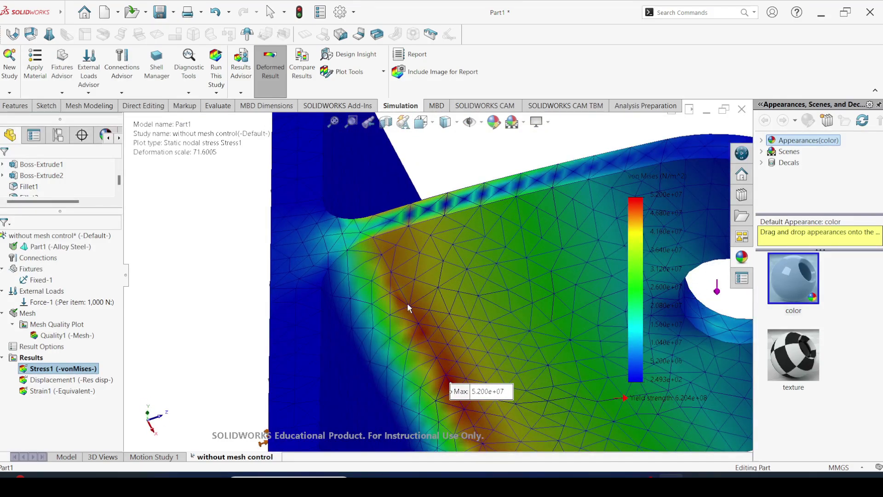
pyautogui.scroll(3, 407, 304)
pyautogui.moveTo(420, 265); pyautogui.dragTo(428, 219, button='middle')
pyautogui.scroll(-2, 428, 218)
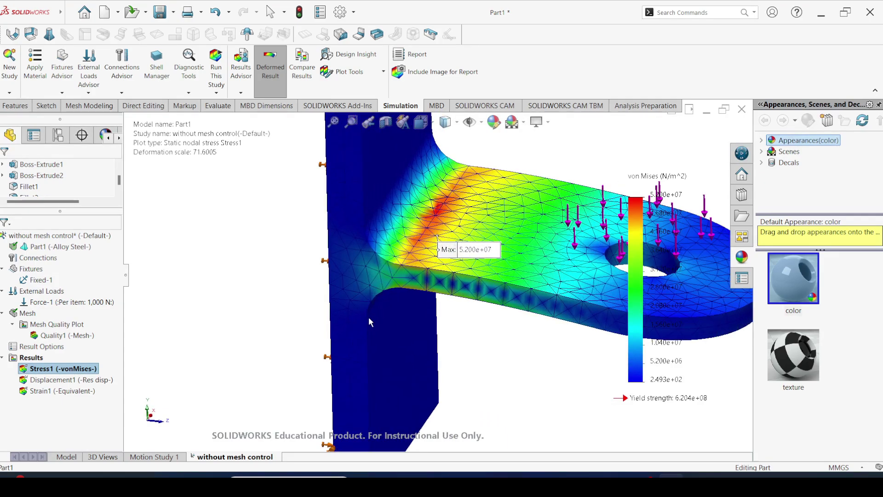
# Step: Copy the "without mesh control" study to a new static study named "manual mesh control" and make it active
pyautogui.rightClick(54, 235)
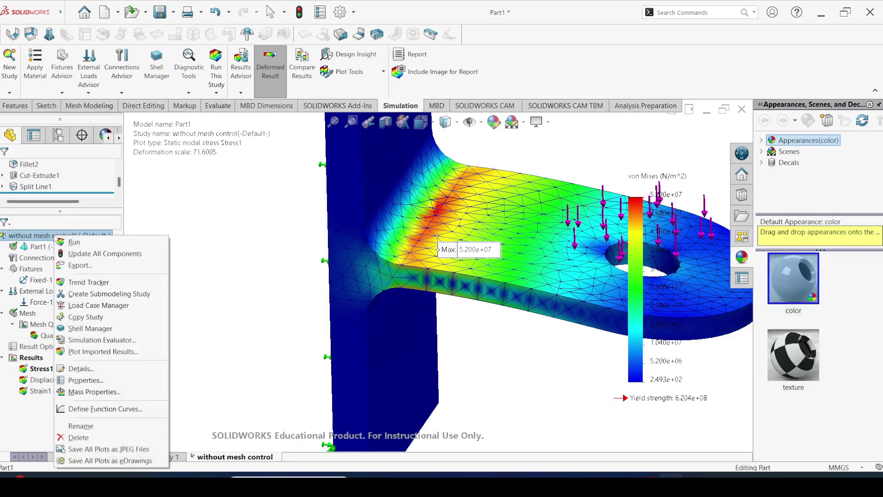
pyautogui.click(86, 317)
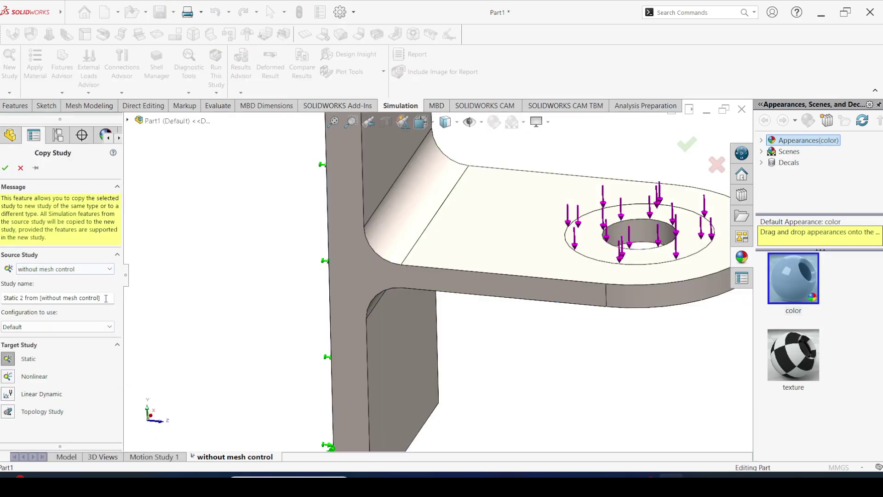
pyautogui.moveTo(106, 299); pyautogui.dragTo(1, 298)
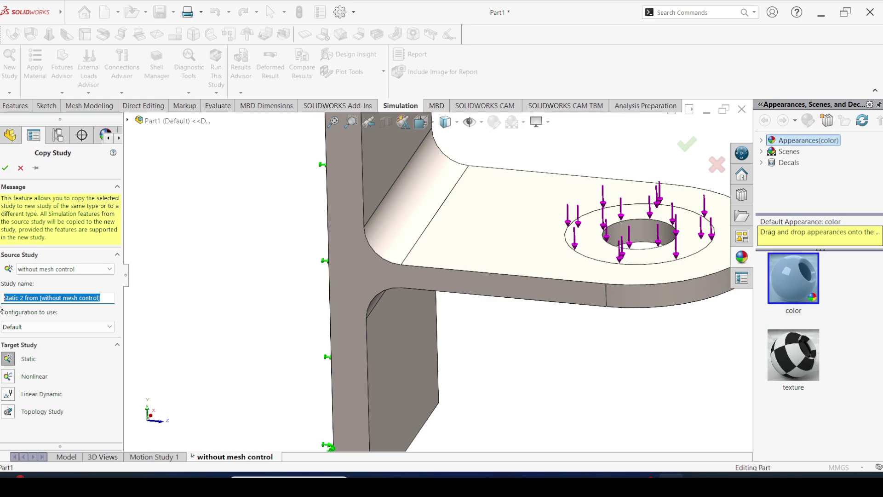
pyautogui.write('manual')
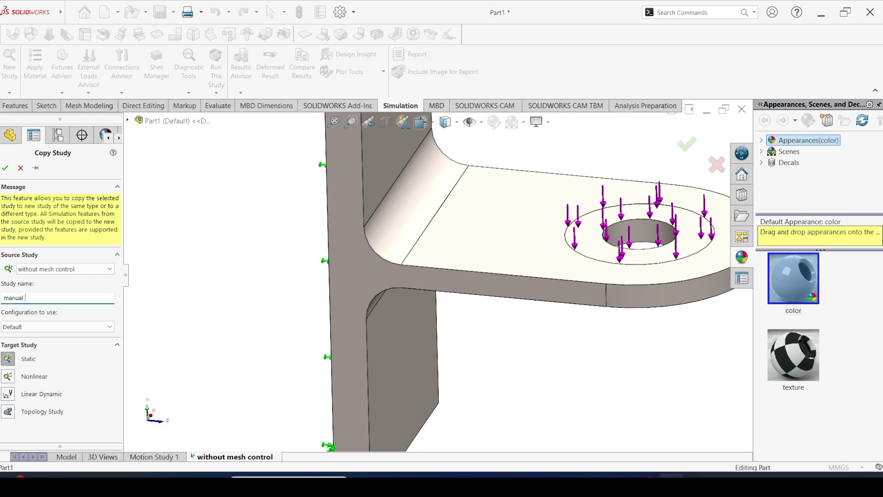
pyautogui.write('ol')
pyautogui.click(5, 168)
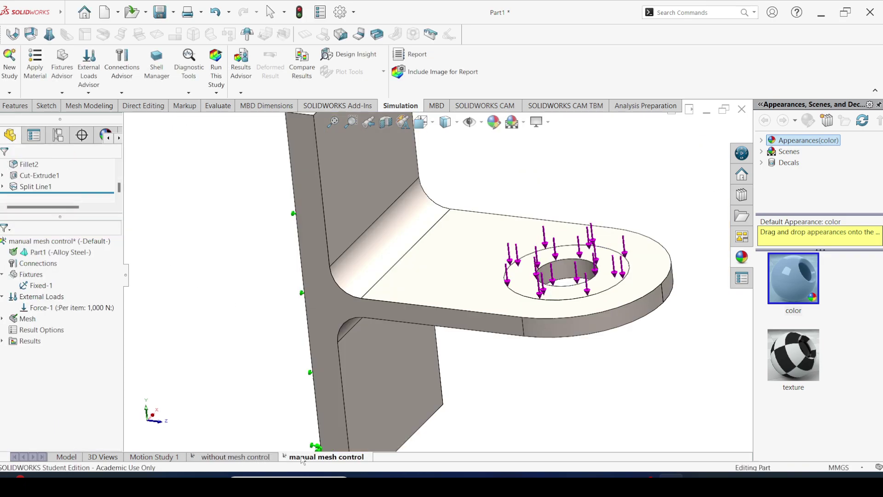
pyautogui.click(240, 458)
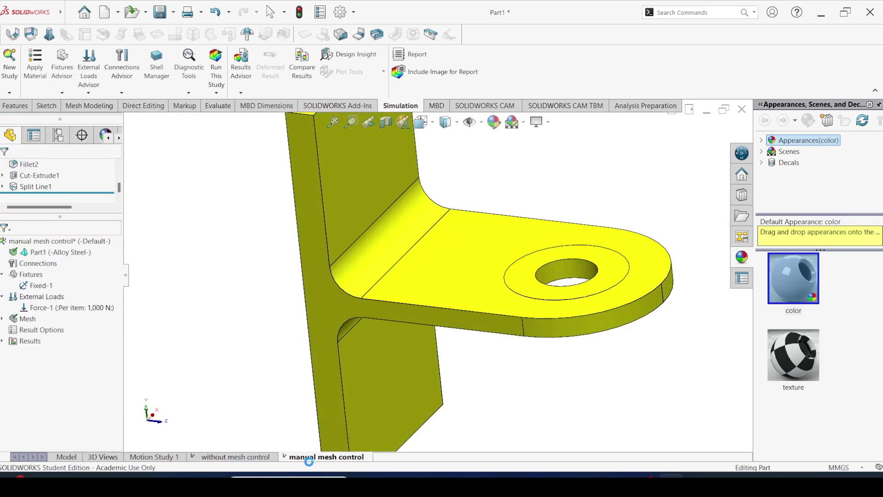
pyautogui.click(319, 457)
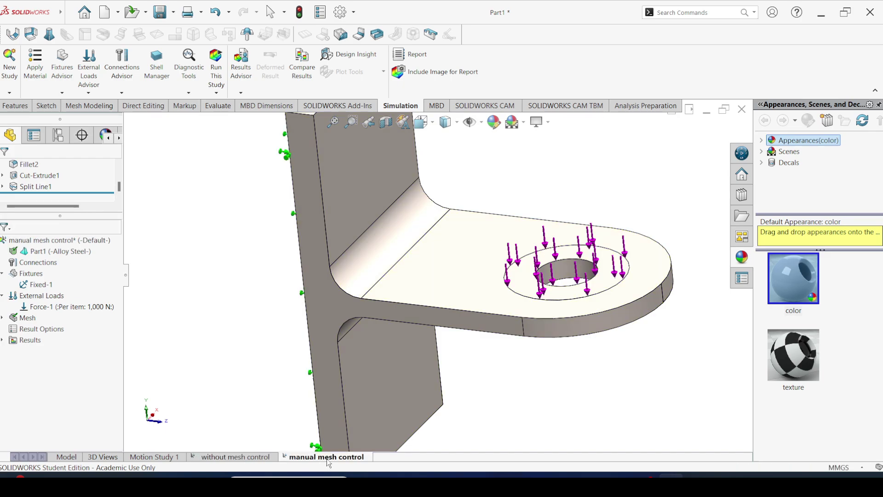
# Step: Apply a mesh control to the two R15 fillet faces with an element size of 1.5 mm and a ratio of 1.4
pyautogui.click(403, 243)
pyautogui.moveTo(403, 243); pyautogui.dragTo(421, 322, button='middle')
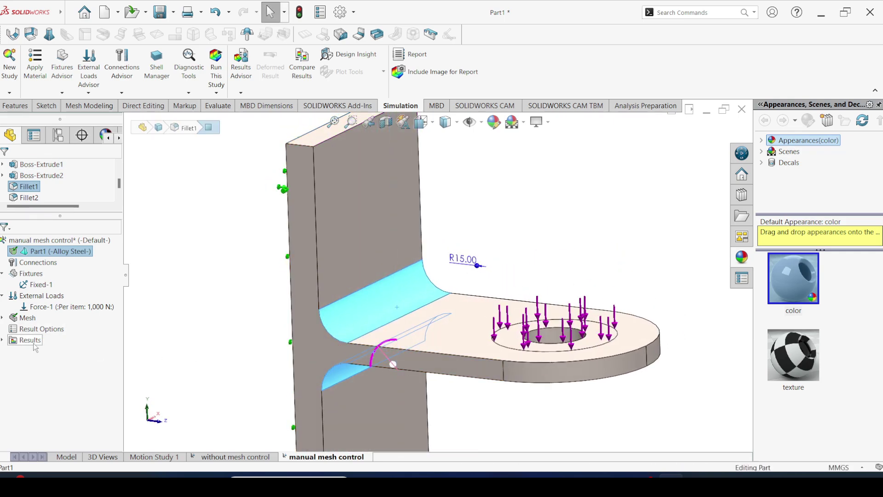
pyautogui.rightClick(24, 322)
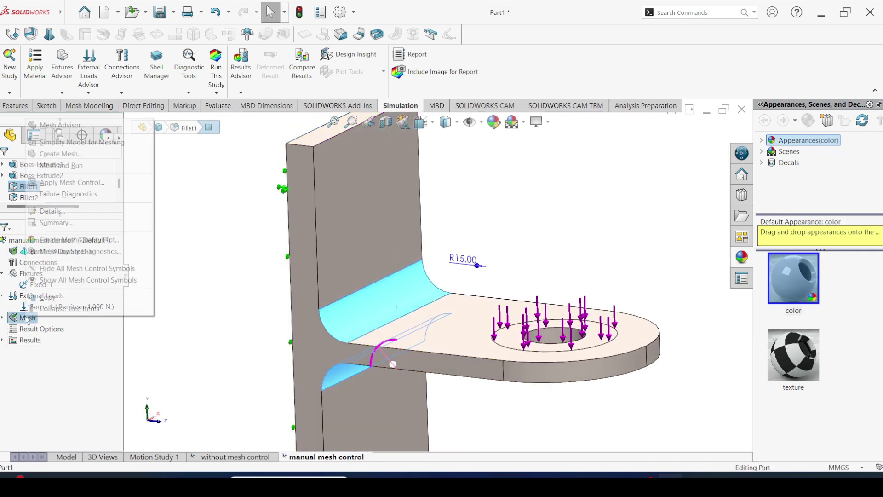
pyautogui.click(73, 182)
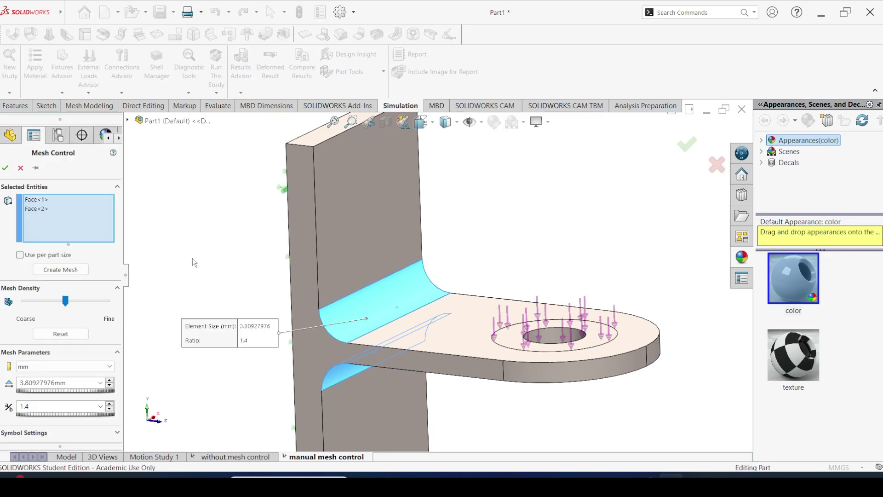
pyautogui.moveTo(66, 302); pyautogui.dragTo(125, 302)
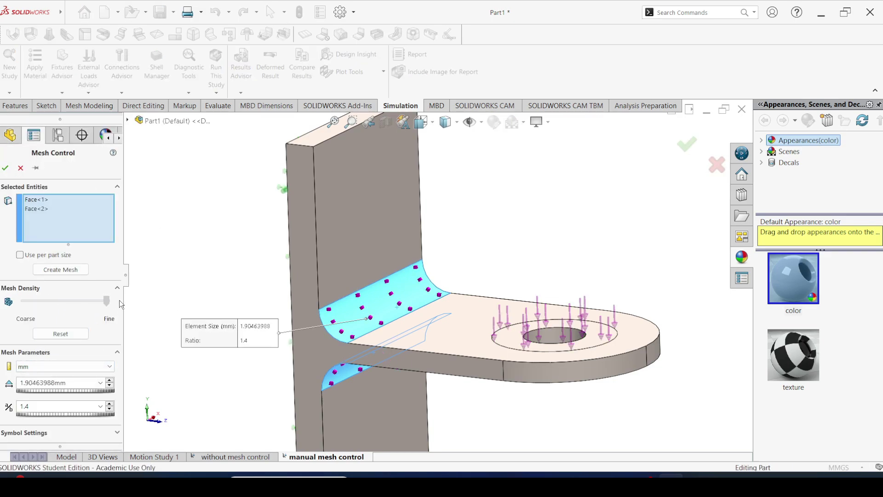
pyautogui.moveTo(69, 383); pyautogui.dragTo(18, 382)
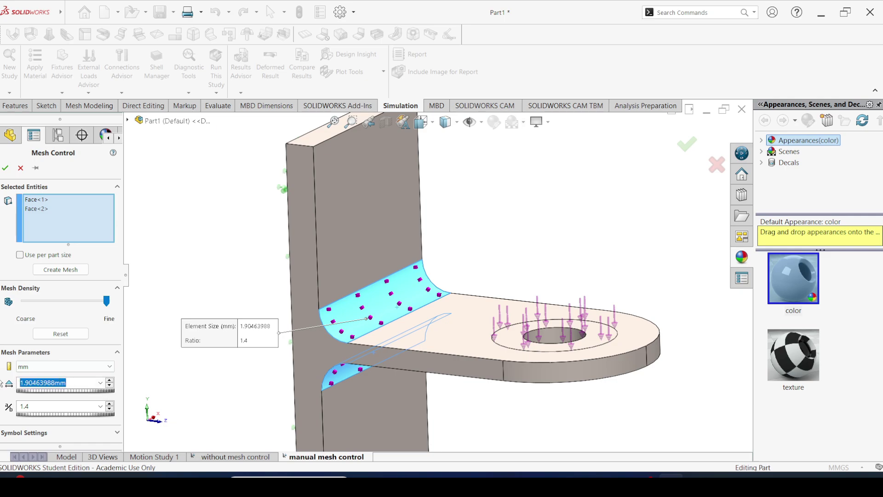
pyautogui.write('1.5')
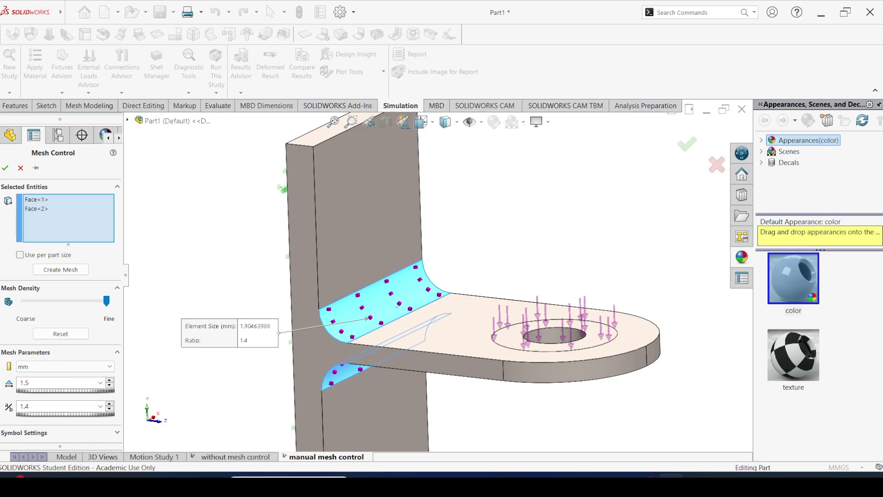
pyautogui.click(199, 386)
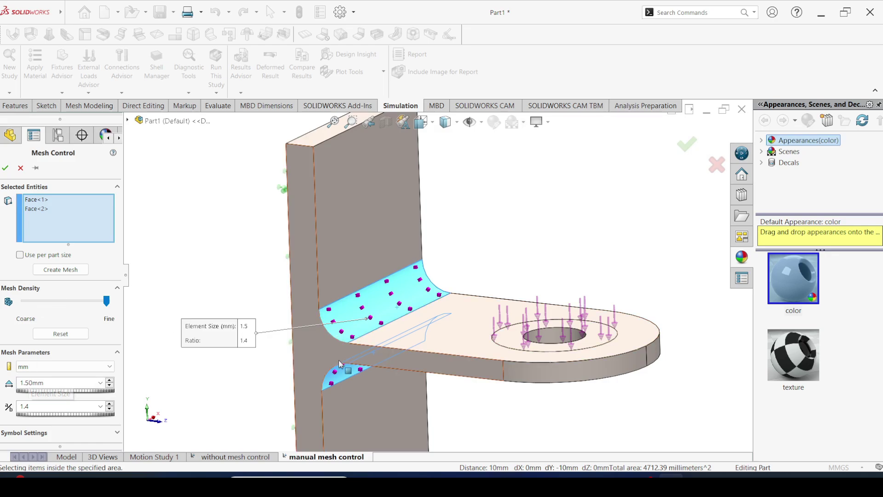
pyautogui.click(6, 169)
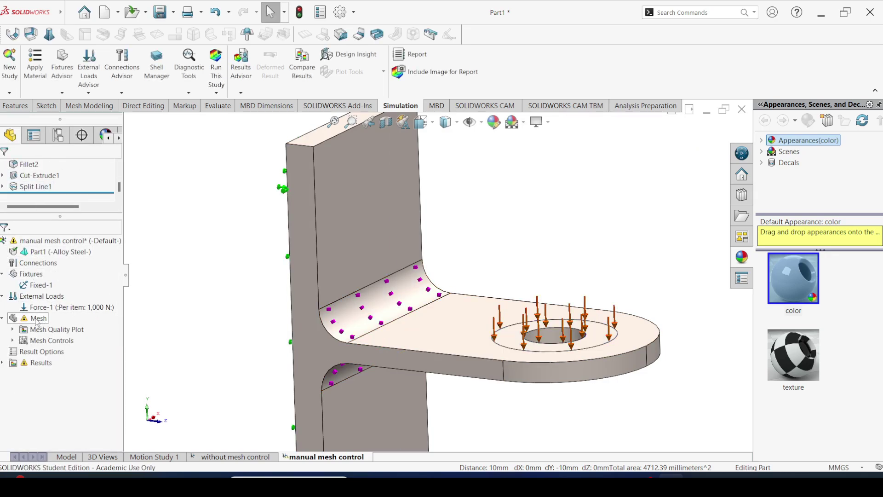
# Step: Run the manual mesh control study and examine the von Mises stress and refined mesh along the upper and lower fillets
pyautogui.click(216, 77)
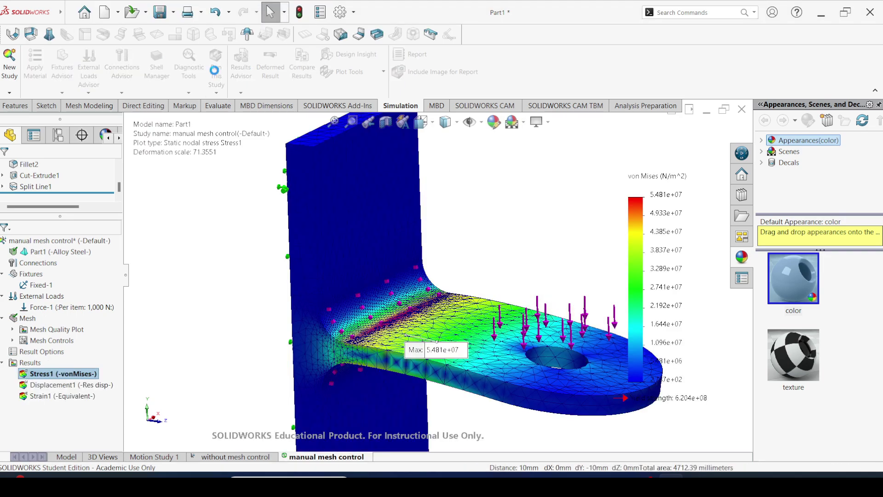
pyautogui.moveTo(406, 334)
pyautogui.mouseDown(button='middle')
pyautogui.moveTo(424, 318)
pyautogui.moveTo(399, 345)
pyautogui.mouseUp(button='middle')
pyautogui.scroll(-5, 396, 314)
pyautogui.moveTo(396, 314); pyautogui.dragTo(404, 342, button='middle')
pyautogui.moveTo(468, 358)
pyautogui.mouseDown()
pyautogui.moveTo(506, 307)
pyautogui.moveTo(559, 204)
pyautogui.moveTo(568, 168)
pyautogui.mouseUp()
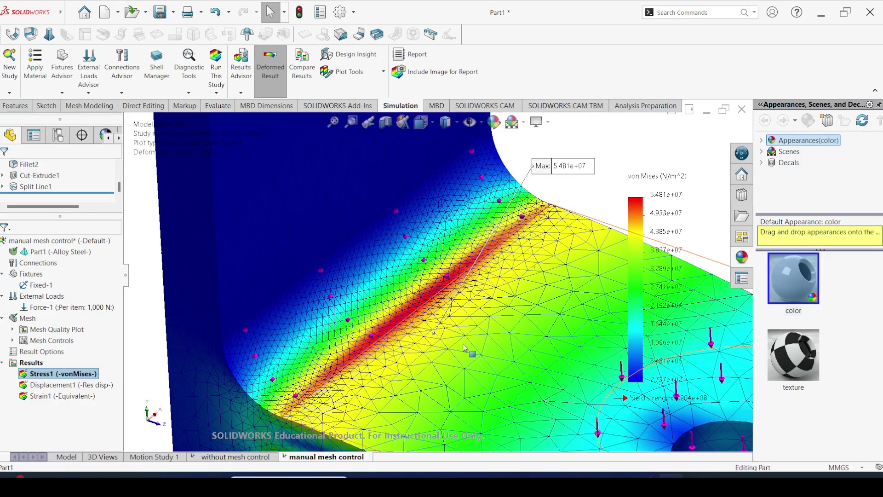
pyautogui.moveTo(469, 359); pyautogui.dragTo(474, 313, button='middle')
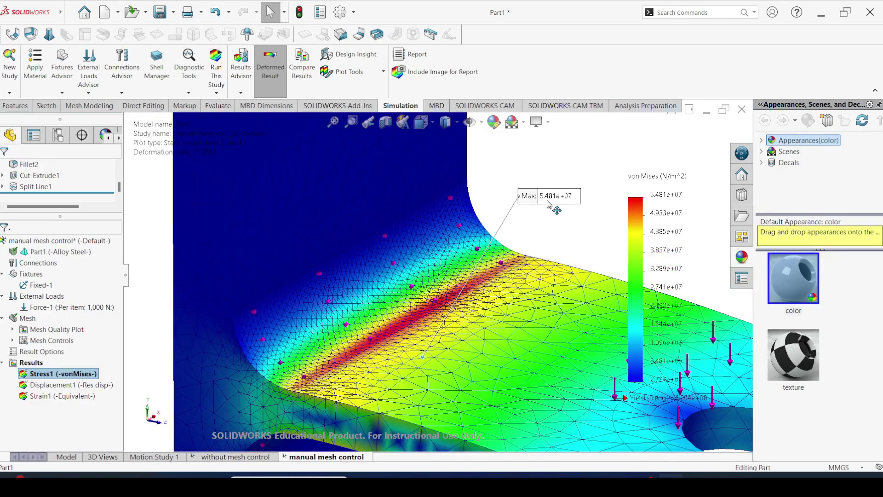
pyautogui.moveTo(552, 204); pyautogui.dragTo(469, 281, button='middle')
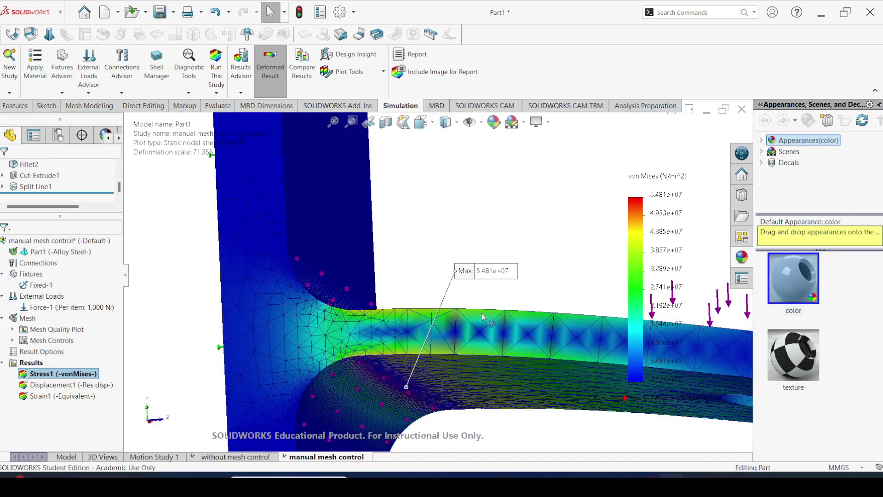
pyautogui.moveTo(482, 318); pyautogui.dragTo(465, 426)
pyautogui.moveTo(421, 402); pyautogui.dragTo(405, 354, button='middle')
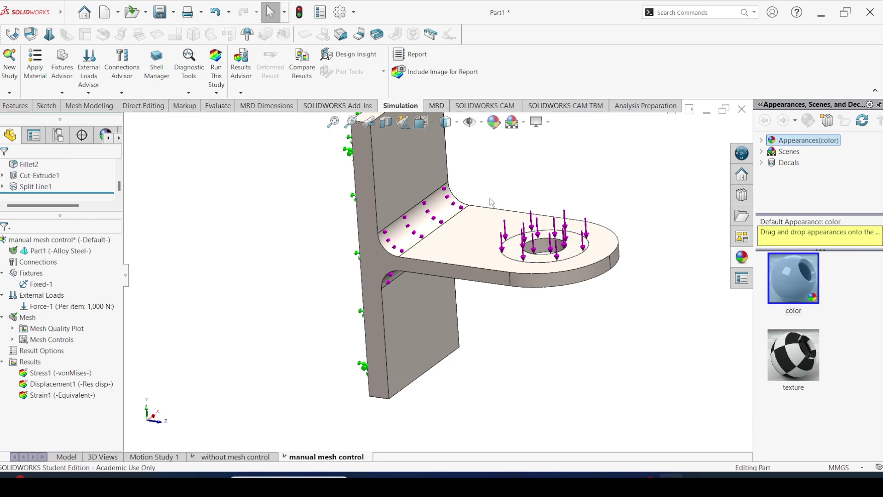
# Step: Copy the "without mesh control" study to a new static study named "H adaptive"
pyautogui.click(23, 273)
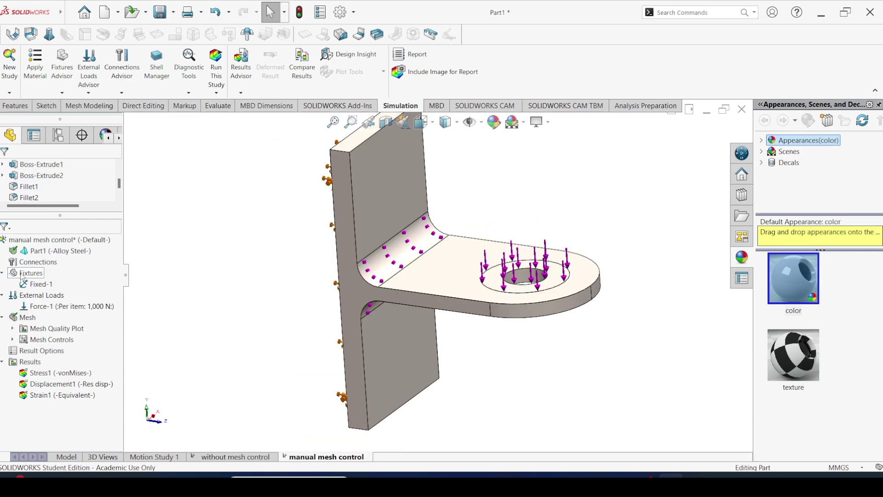
pyautogui.click(224, 457)
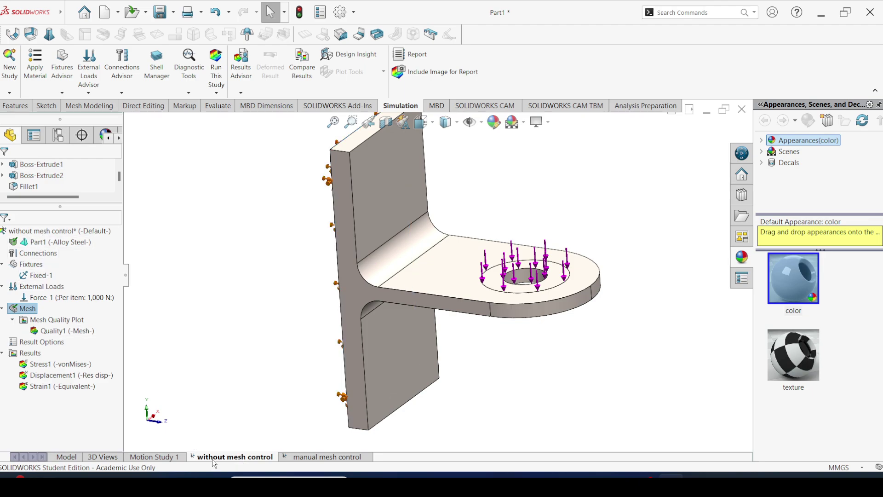
pyautogui.rightClick(52, 231)
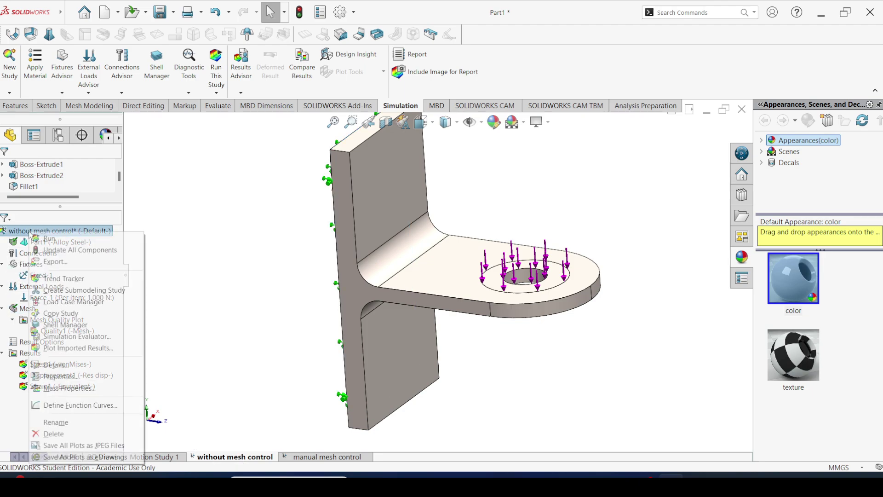
pyautogui.click(61, 314)
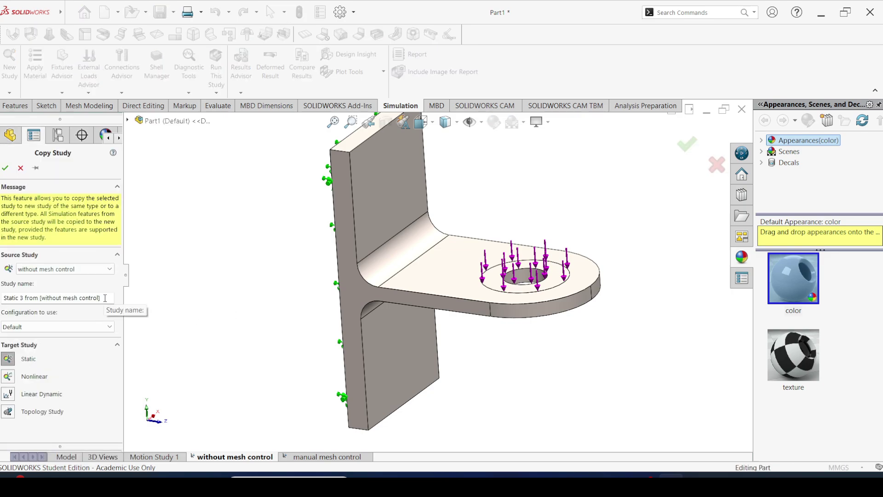
pyautogui.moveTo(110, 298); pyautogui.dragTo(1, 300)
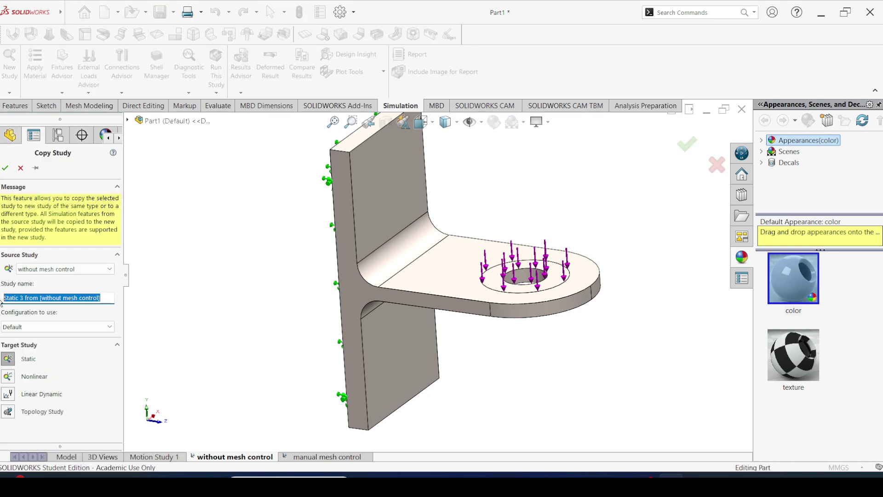
pyautogui.write('H adaptive')
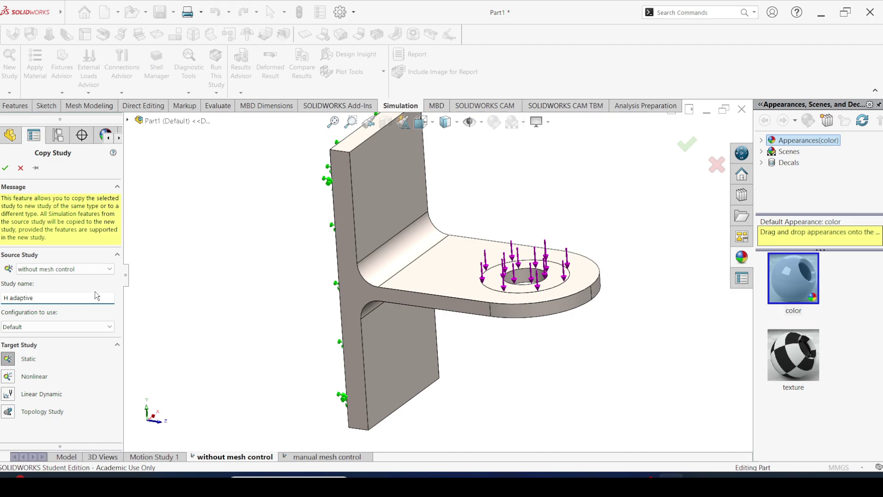
pyautogui.click(5, 168)
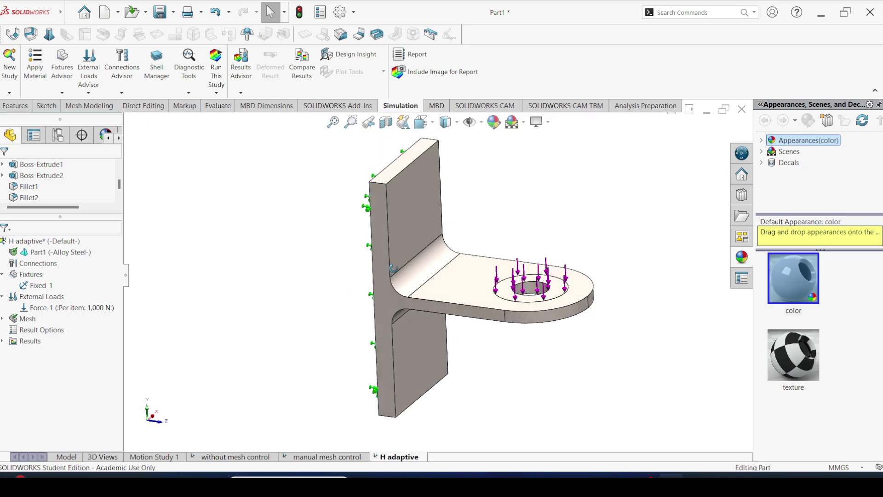
# Step: Set the adaptive method to h-adaptive in the H adaptive study's properties
pyautogui.rightClick(35, 242)
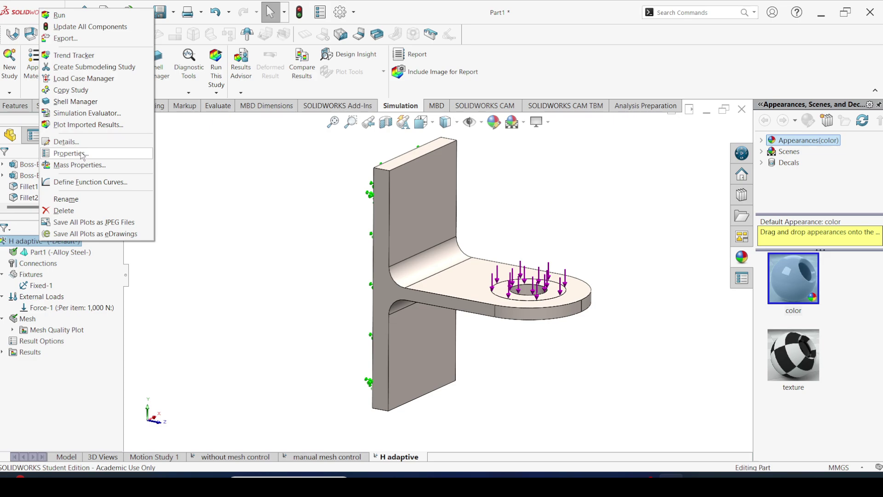
pyautogui.click(82, 154)
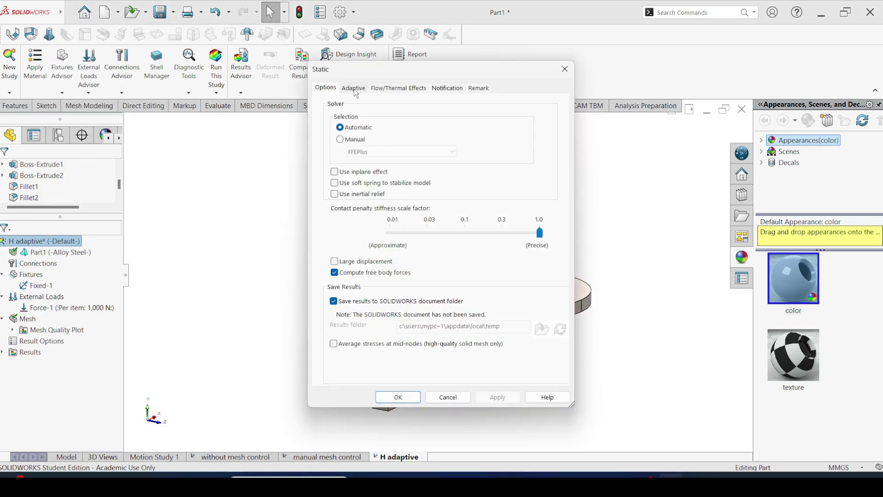
pyautogui.click(355, 88)
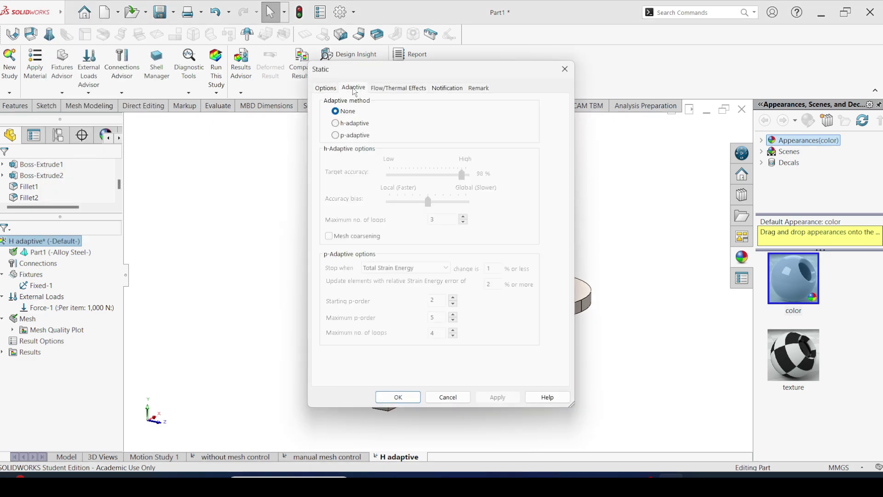
pyautogui.click(338, 124)
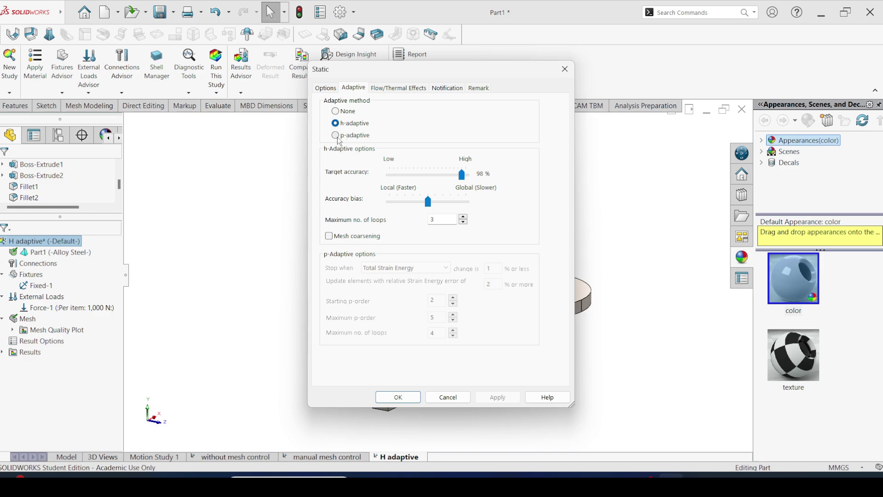
pyautogui.click(339, 136)
pyautogui.click(338, 126)
# Step: Raise the h-adaptive maximum number of loops, enable mesh coarsening with high target accuracy and a centred accuracy bias, and run the study
pyautogui.moveTo(461, 175); pyautogui.dragTo(477, 183)
pyautogui.moveTo(466, 175); pyautogui.dragTo(463, 175)
pyautogui.moveTo(428, 201); pyautogui.dragTo(378, 203)
pyautogui.moveTo(390, 202); pyautogui.dragTo(452, 204)
pyautogui.moveTo(466, 201); pyautogui.dragTo(428, 198)
pyautogui.click(463, 217)
pyautogui.click(329, 236)
pyautogui.click(398, 398)
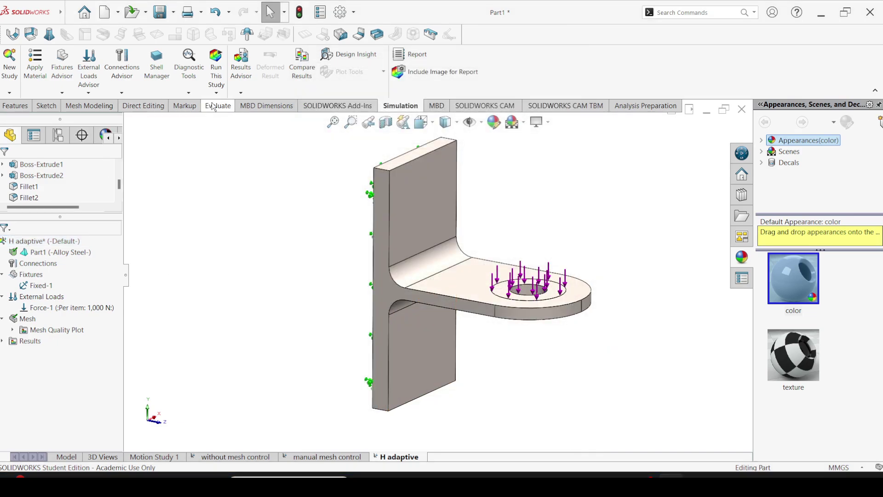
pyautogui.click(217, 74)
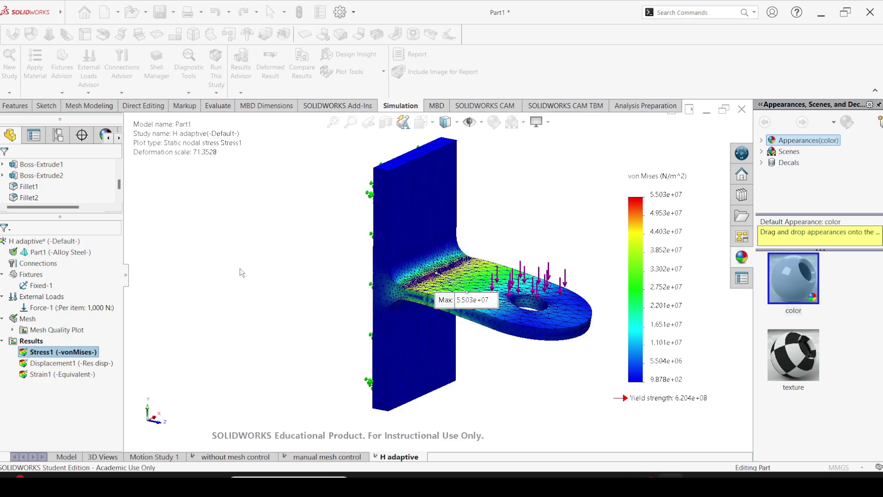
# Step: Move the maximum stress label into the clear space above the bracket's arm and examine the h-adaptive stress and mesh at the upper fillet
pyautogui.scroll(-6, 504, 250)
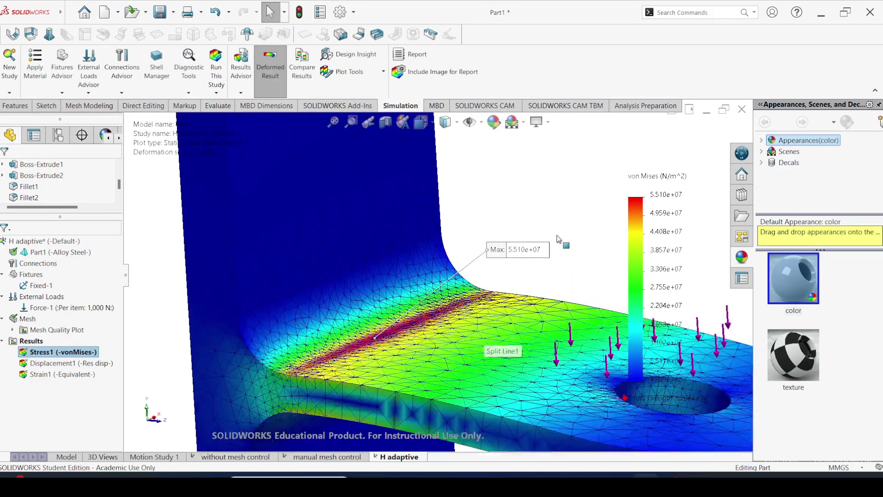
pyautogui.moveTo(504, 250); pyautogui.dragTo(508, 219)
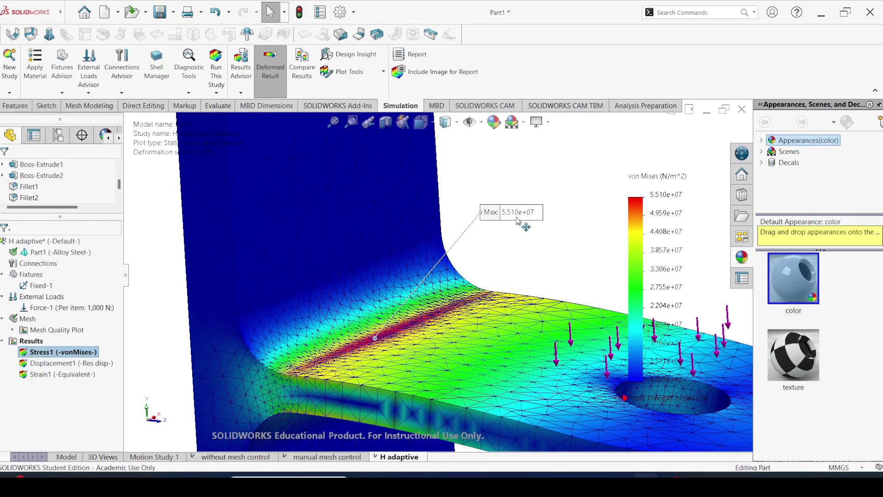
pyautogui.scroll(3, 412, 284)
pyautogui.scroll(-2, 412, 284)
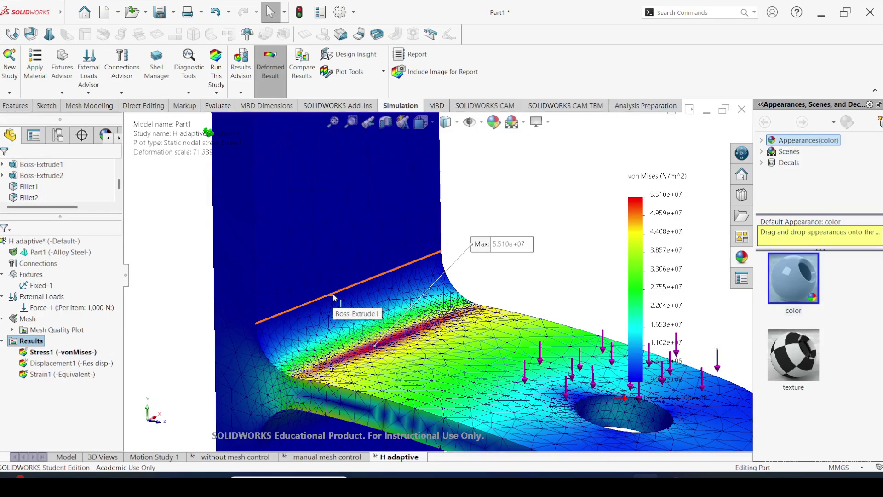
# Step: Define an adaptive convergence graph showing only the maximum von Mises stress, and enlarge the graph window
pyautogui.rightClick(41, 342)
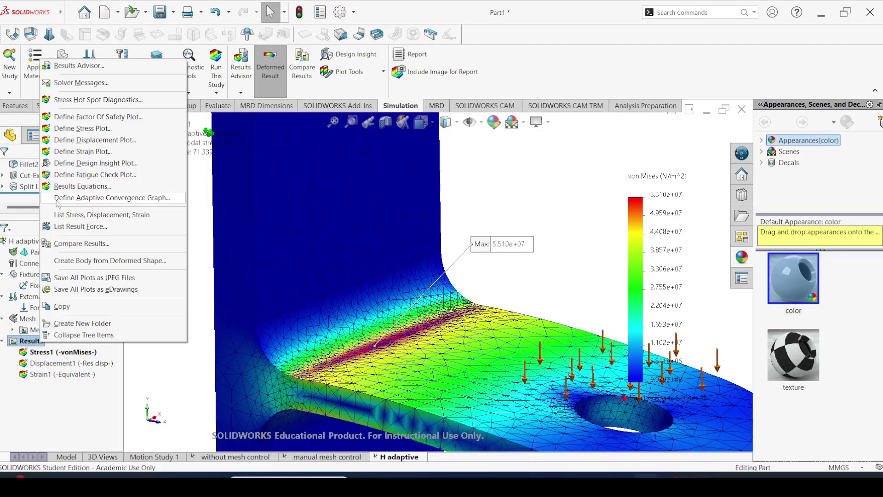
pyautogui.click(123, 200)
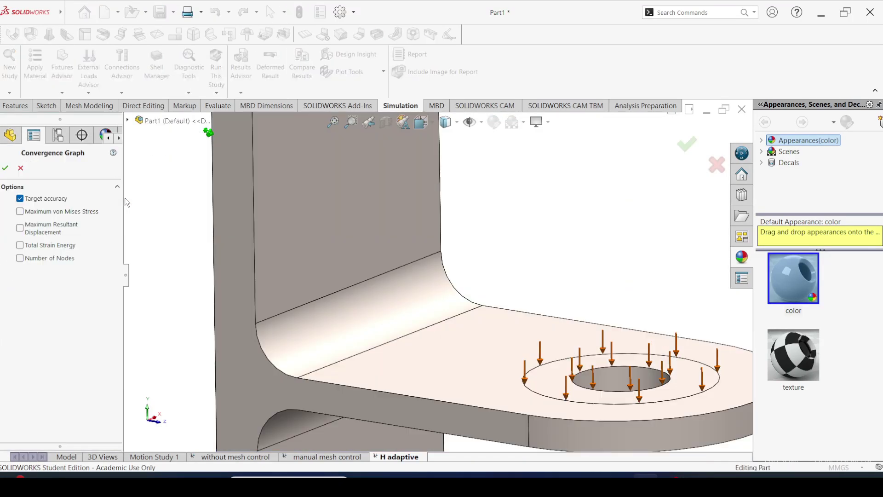
pyautogui.click(20, 212)
pyautogui.click(20, 198)
pyautogui.click(5, 168)
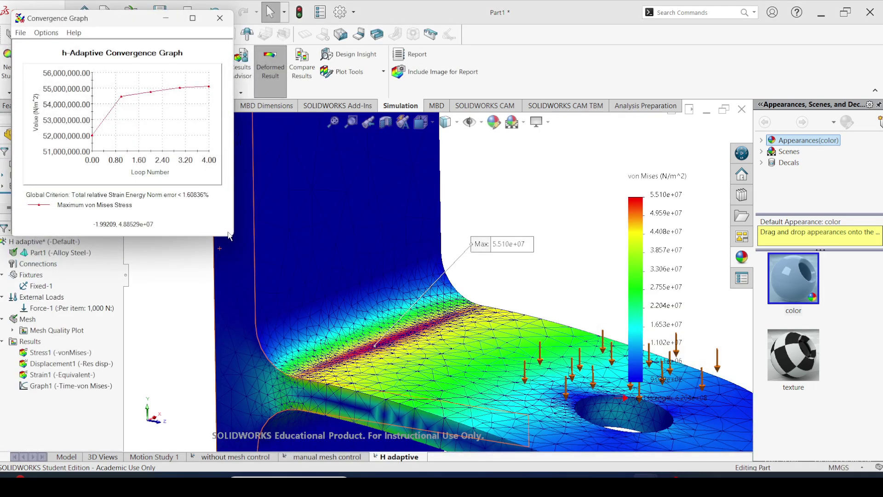
pyautogui.moveTo(232, 237); pyautogui.dragTo(404, 341)
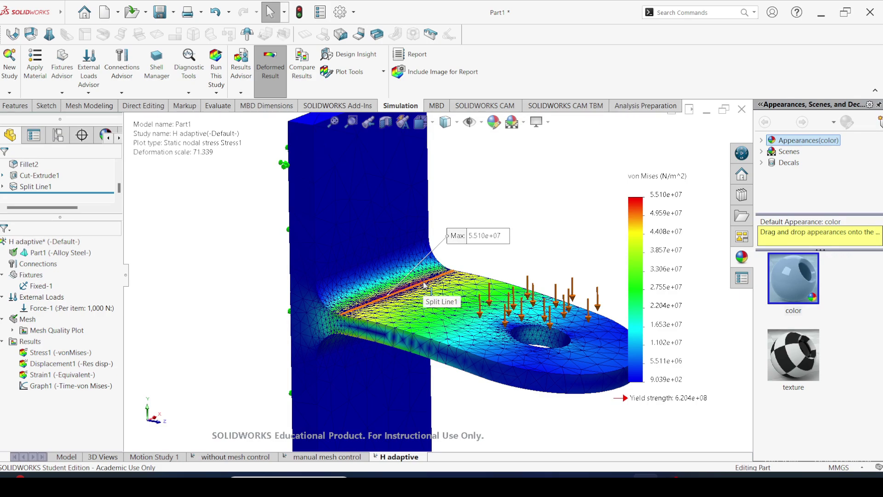
# Step: Examine the von Mises stress and refined mesh along the upper fillet, and open the list of file commands
pyautogui.scroll(-3, 424, 285)
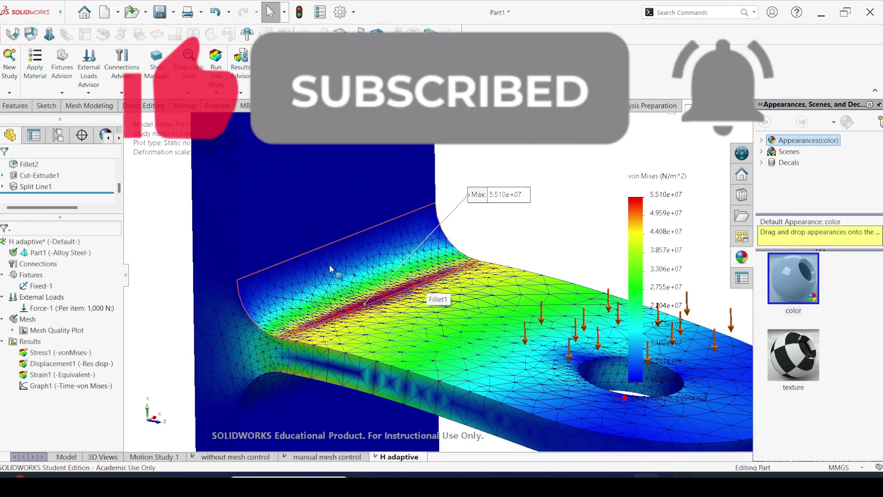
pyautogui.click(69, 13)
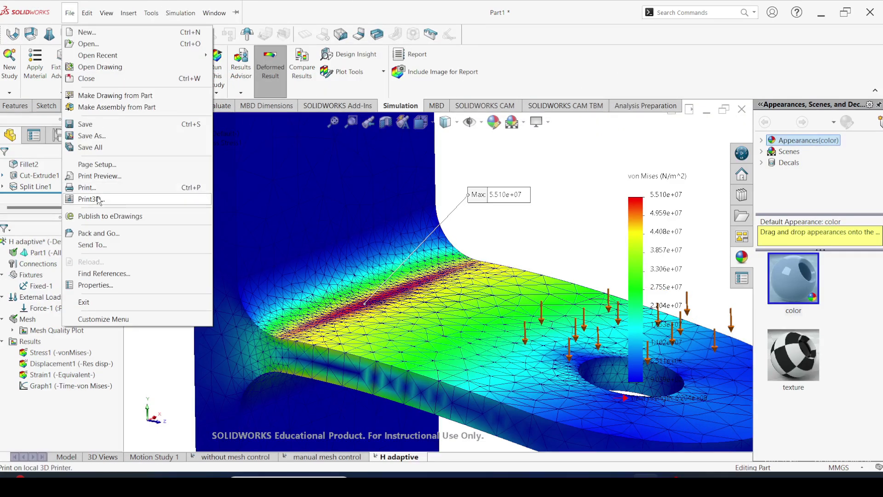